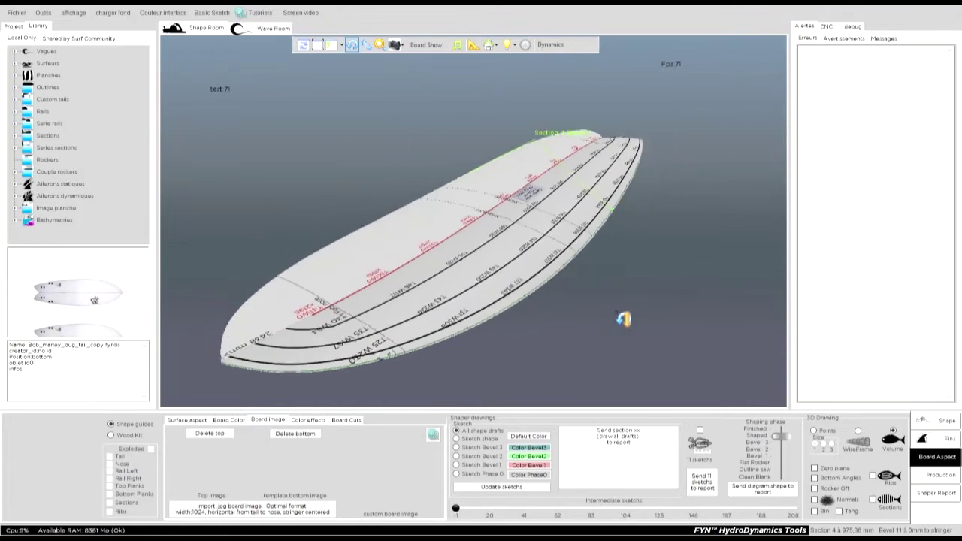
drag(781, 440, 782, 432)
drag(576, 346, 561, 309)
click(784, 436)
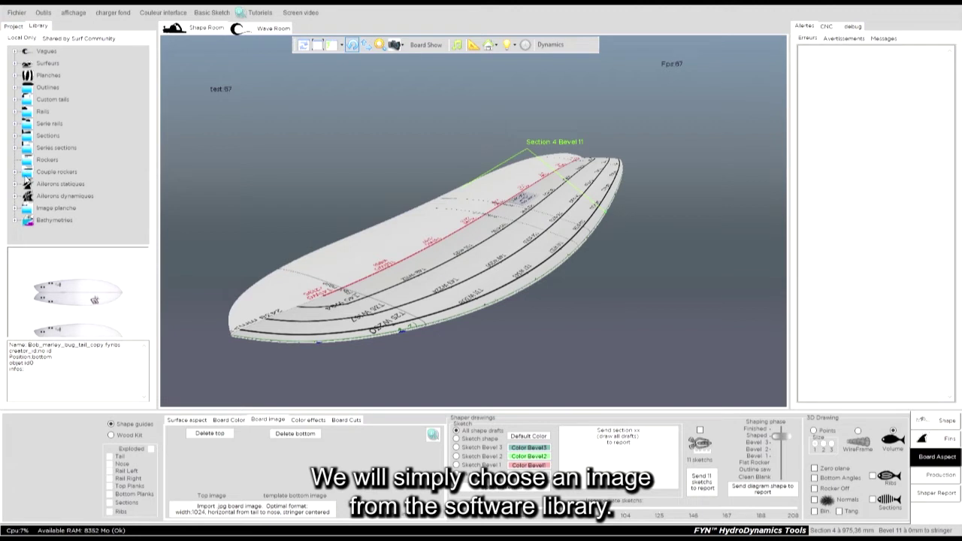
Expand the board images category (Image planche) in the local library and browse the available top and bottom images.
click(15, 208)
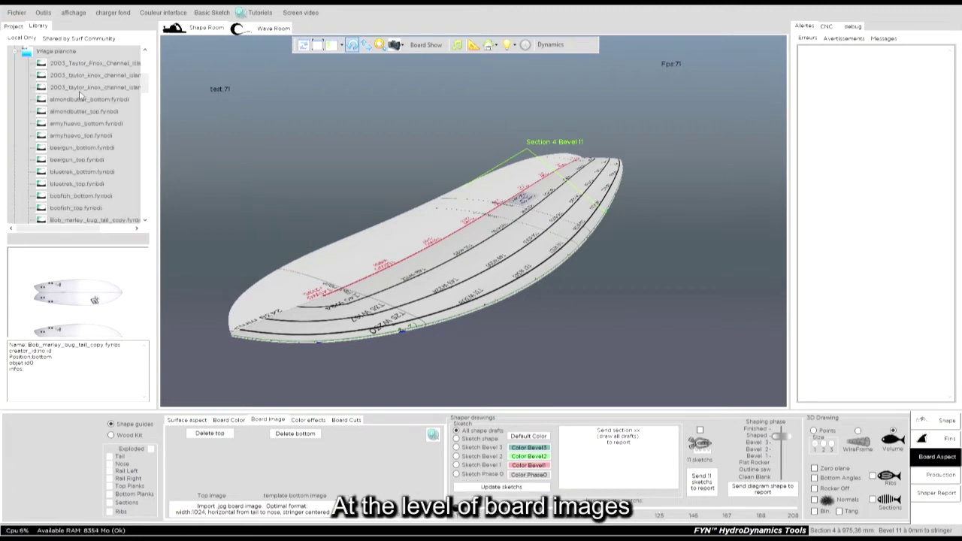
scroll(82, 126, down, 2)
scroll(83, 126, down, 10)
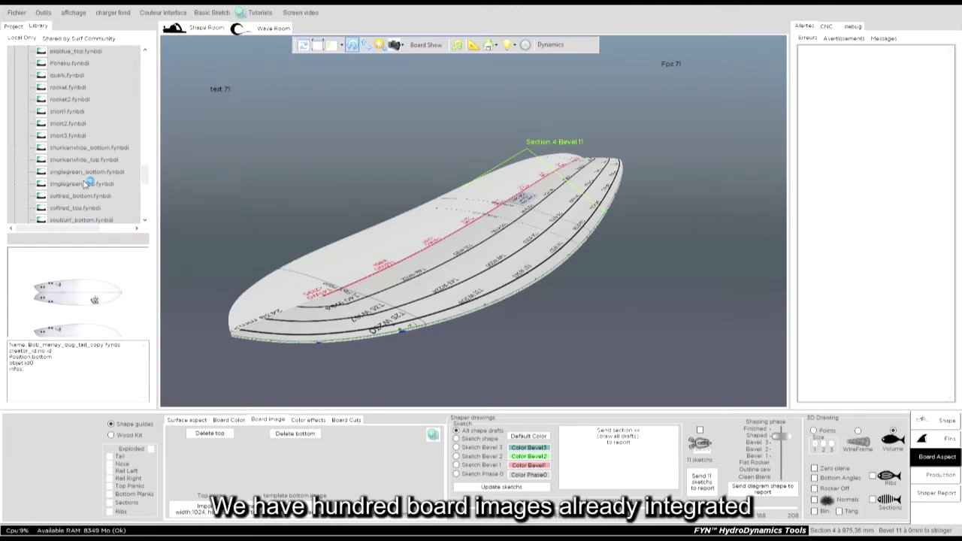
scroll(75, 189, up, 4)
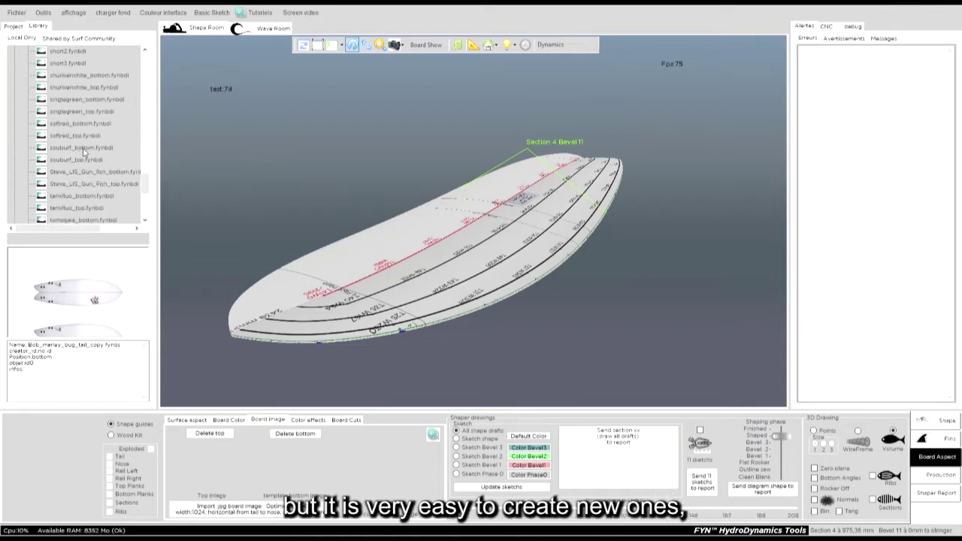
scroll(84, 152, up, 3)
scroll(84, 152, up, 5)
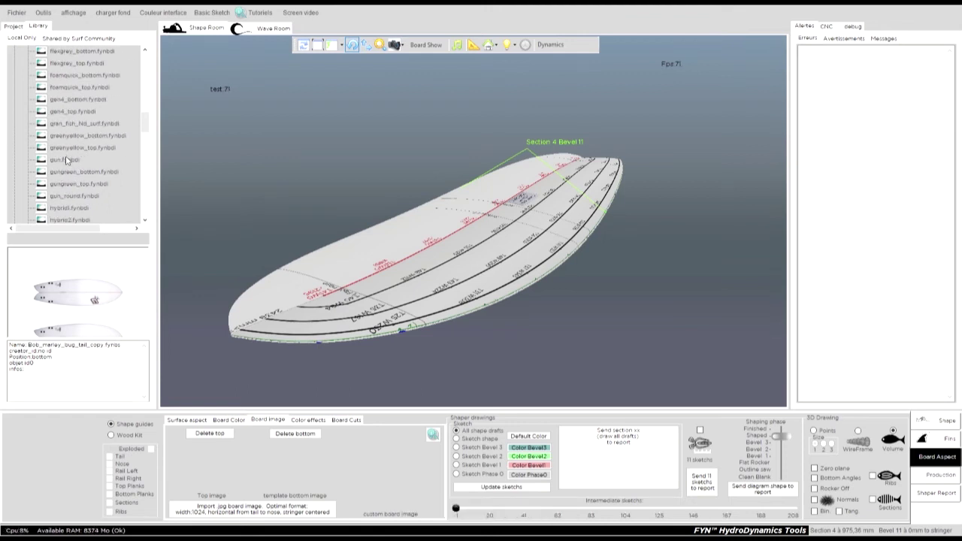
scroll(66, 158, down, 4)
scroll(83, 147, down, 2)
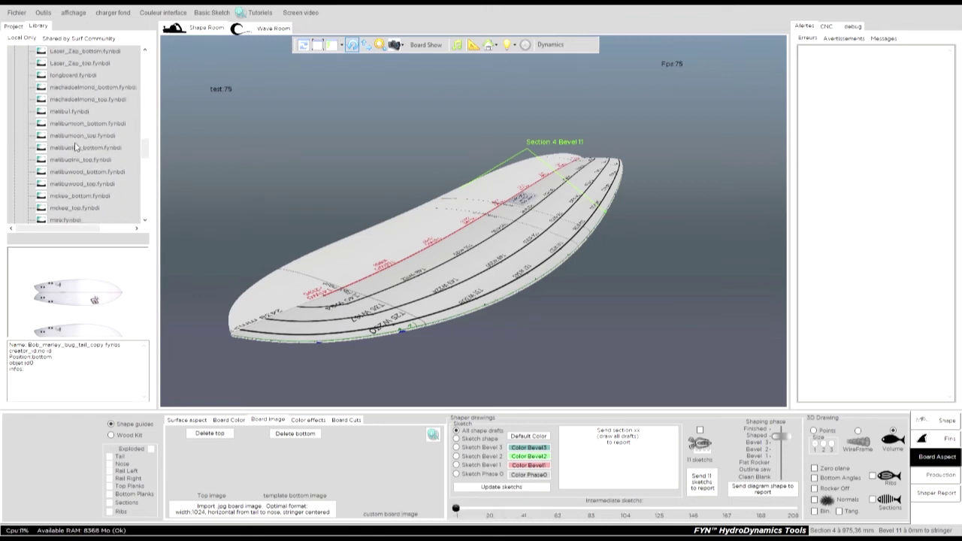
scroll(72, 154, down, 7)
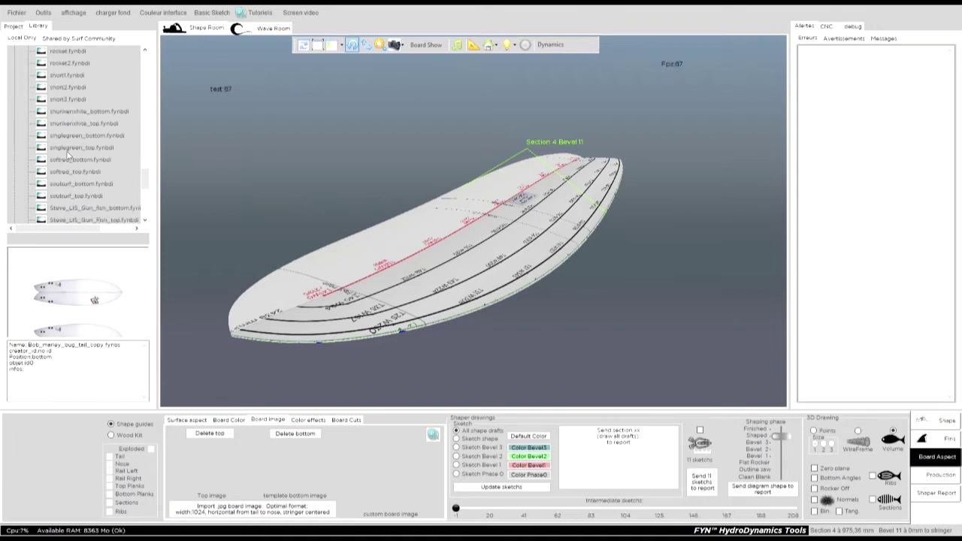
scroll(79, 122, up, 3)
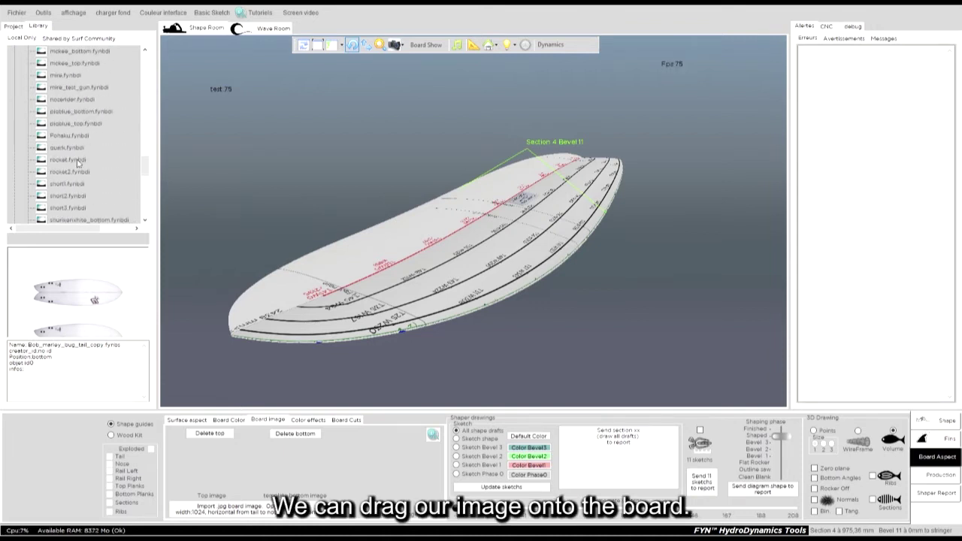
scroll(72, 188, down, 2)
scroll(79, 174, up, 15)
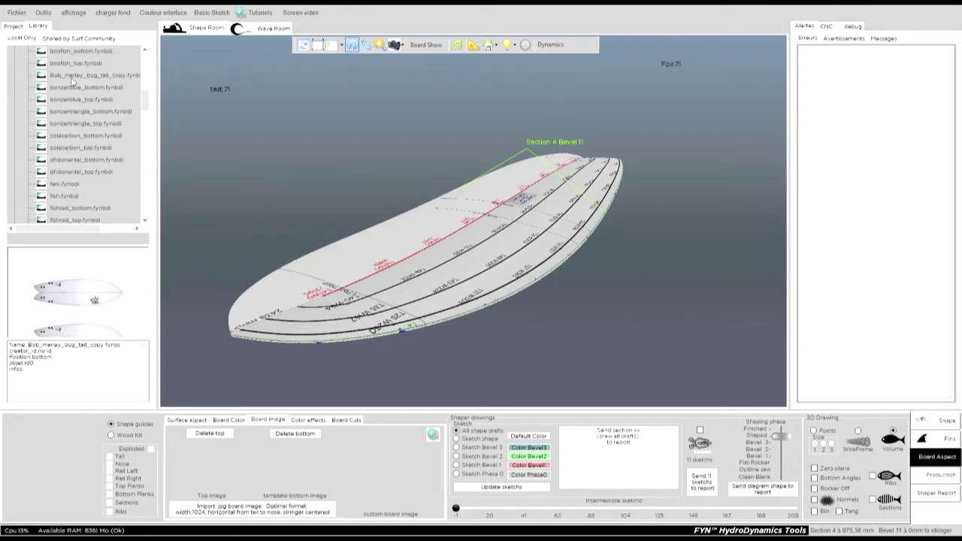
Apply the bobfish_top image from the library to the top of the board.
click(73, 63)
scroll(71, 67, up, 2)
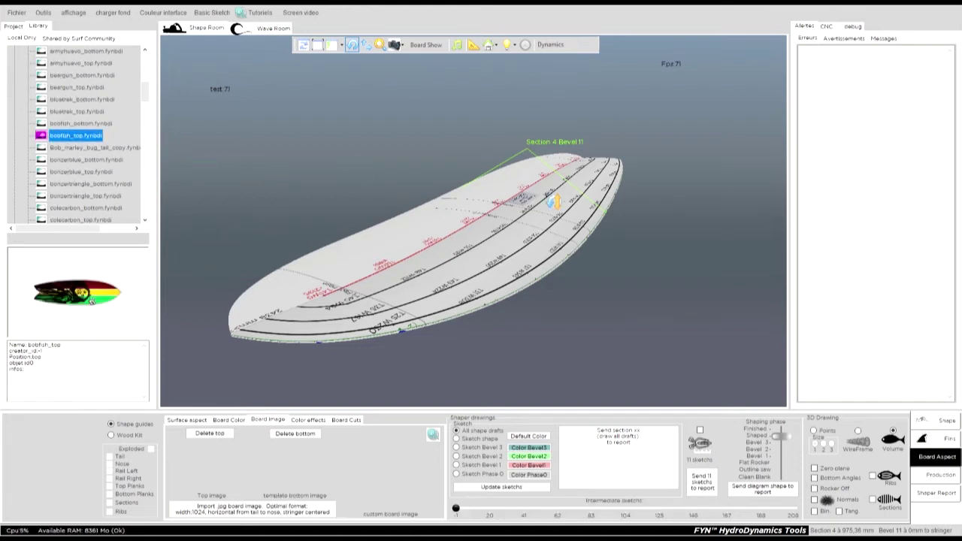
click(72, 136)
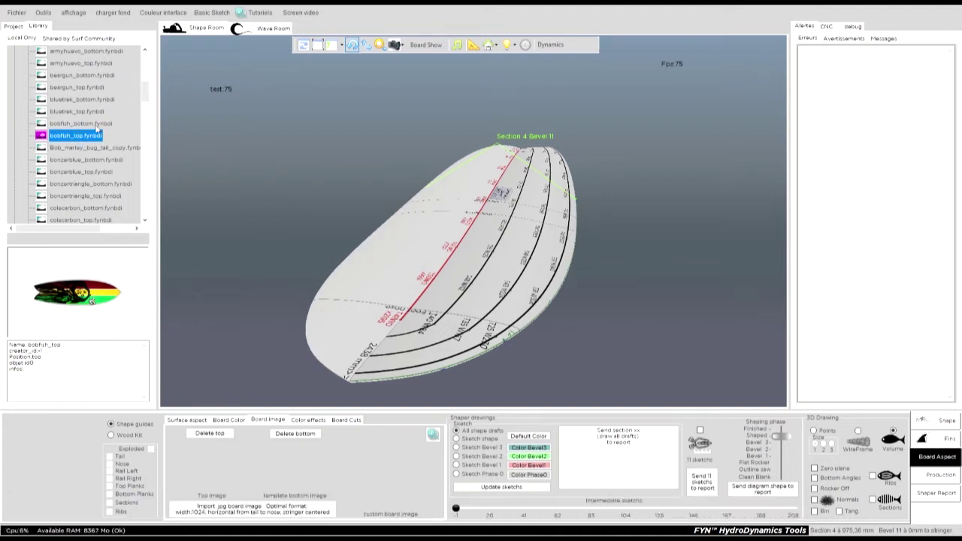
drag(52, 135, 469, 164)
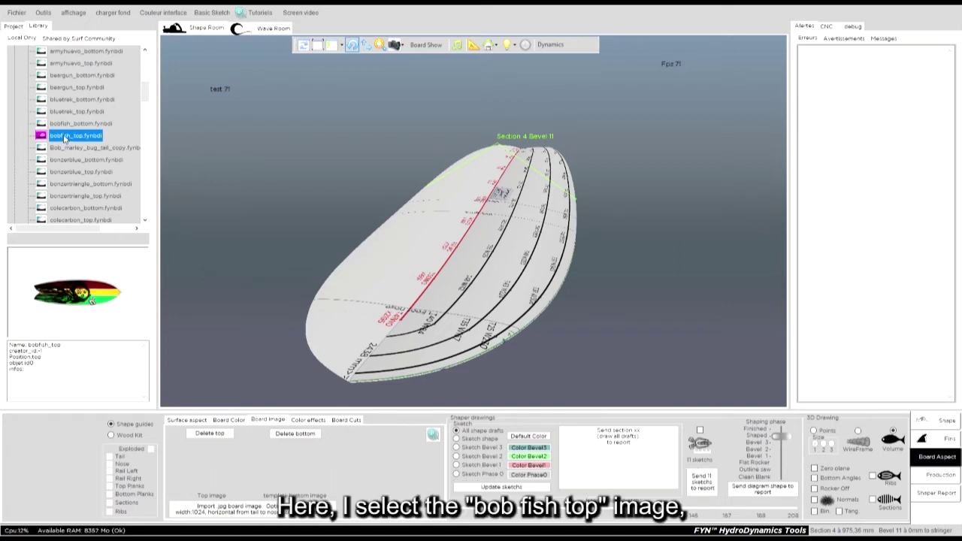
drag(142, 141, 390, 316)
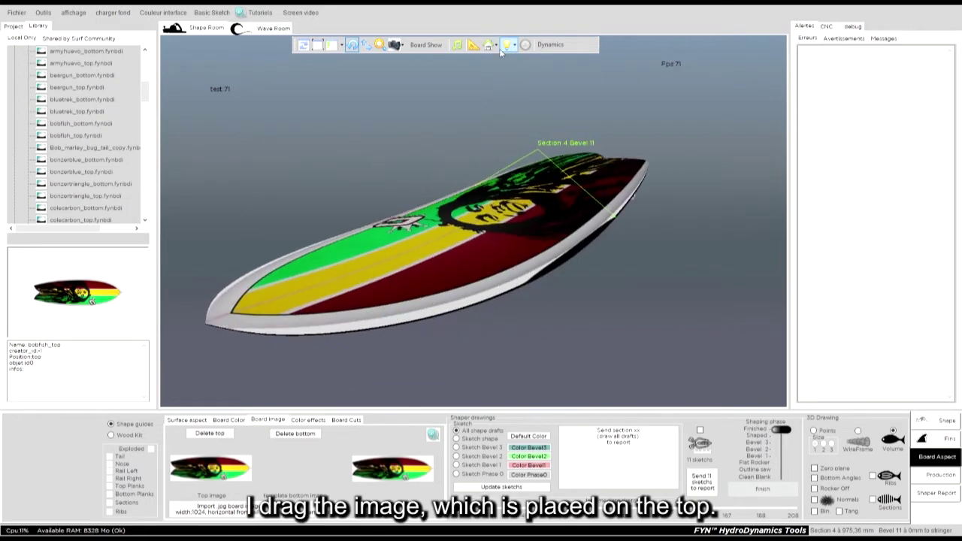
Flip the board bottom up and apply the bobfish_bottom image to its underside.
click(512, 90)
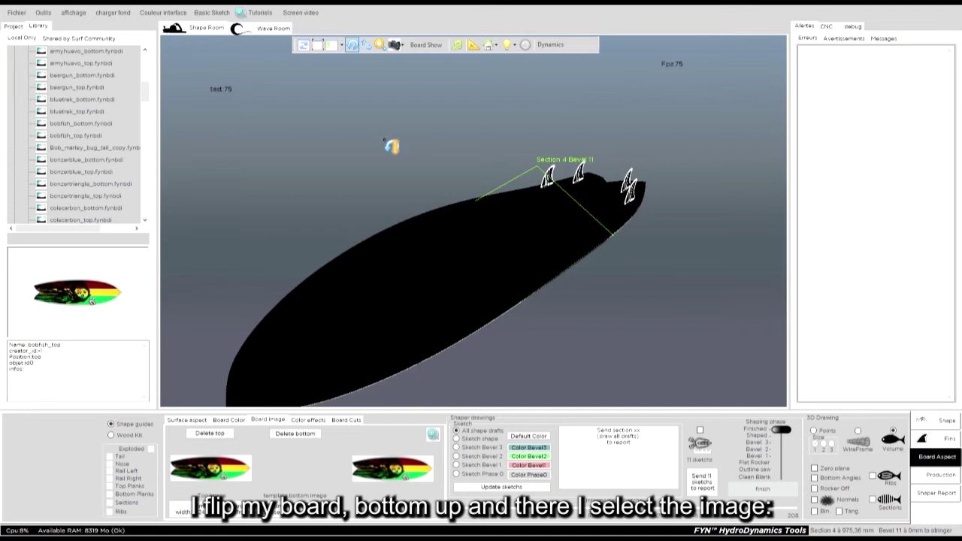
drag(392, 146, 431, 99)
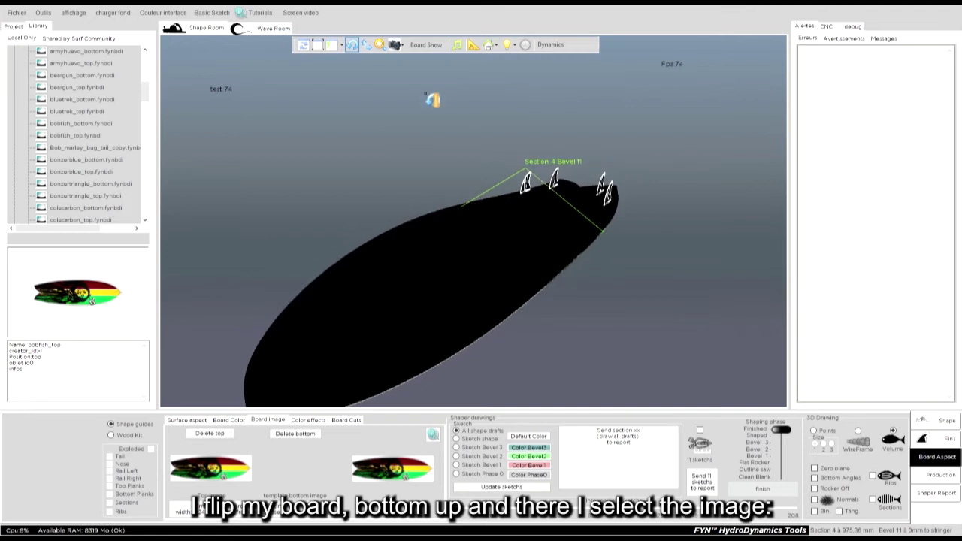
click(63, 125)
drag(60, 126, 293, 129)
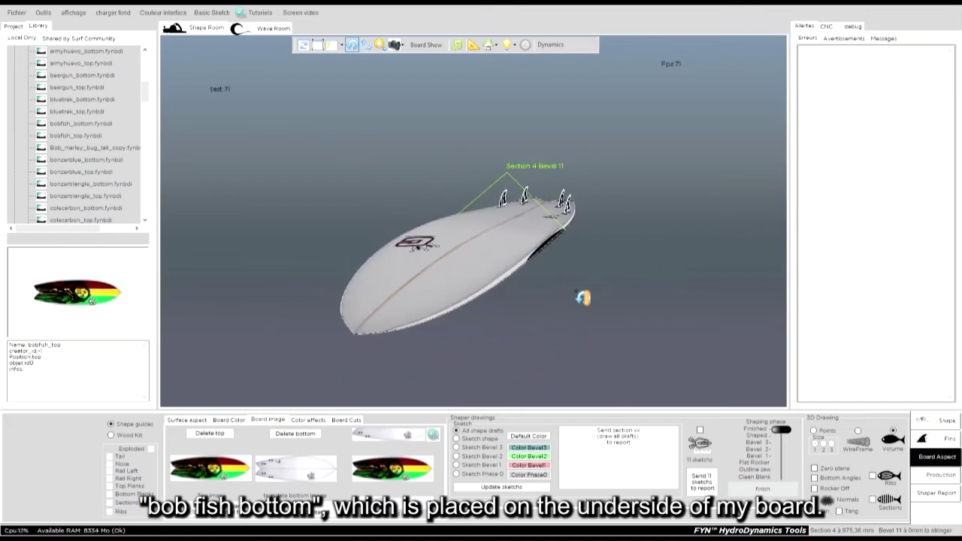
Preview the board in the Bevel 3 shaping phase, return it to Finished and inspect the underside image.
click(780, 435)
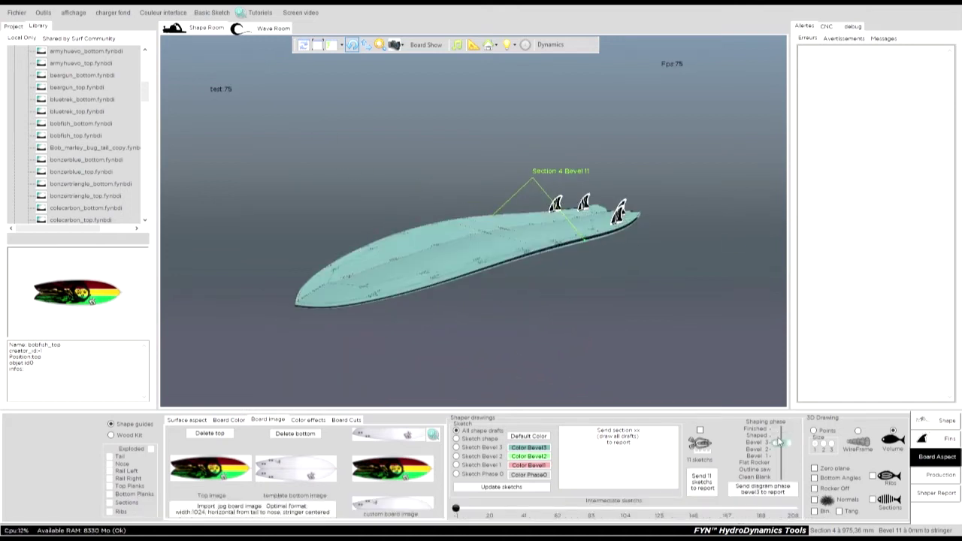
click(780, 429)
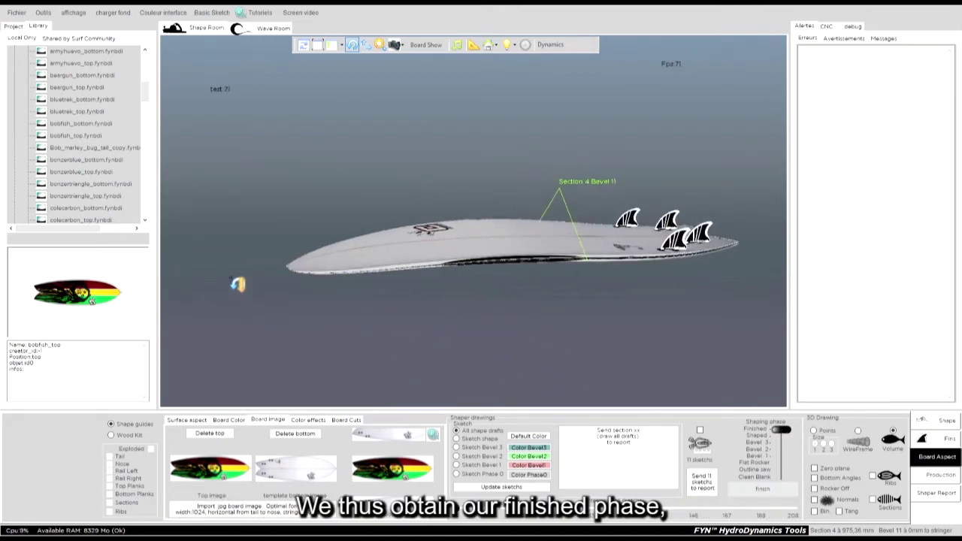
scroll(607, 184, up, 5)
drag(639, 142, 156, 199)
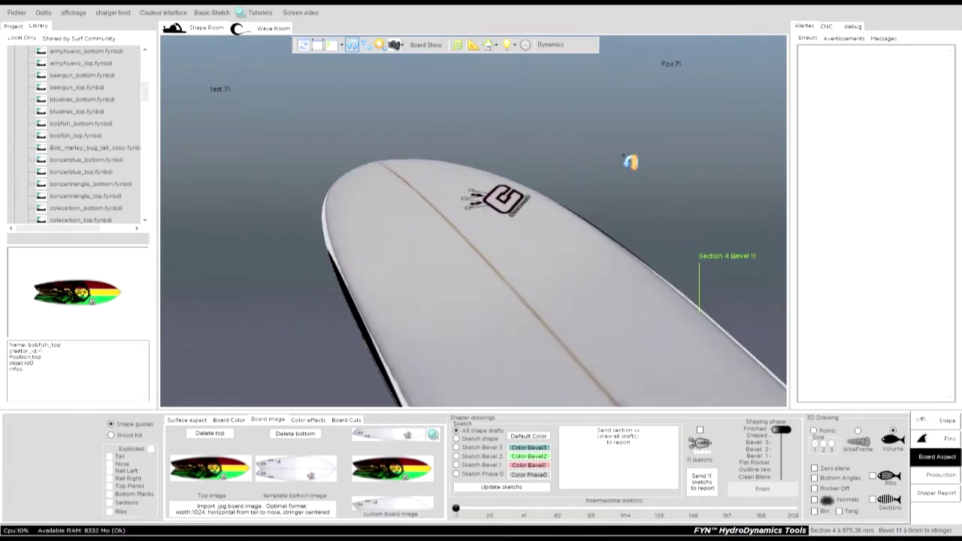
drag(631, 161, 290, 75)
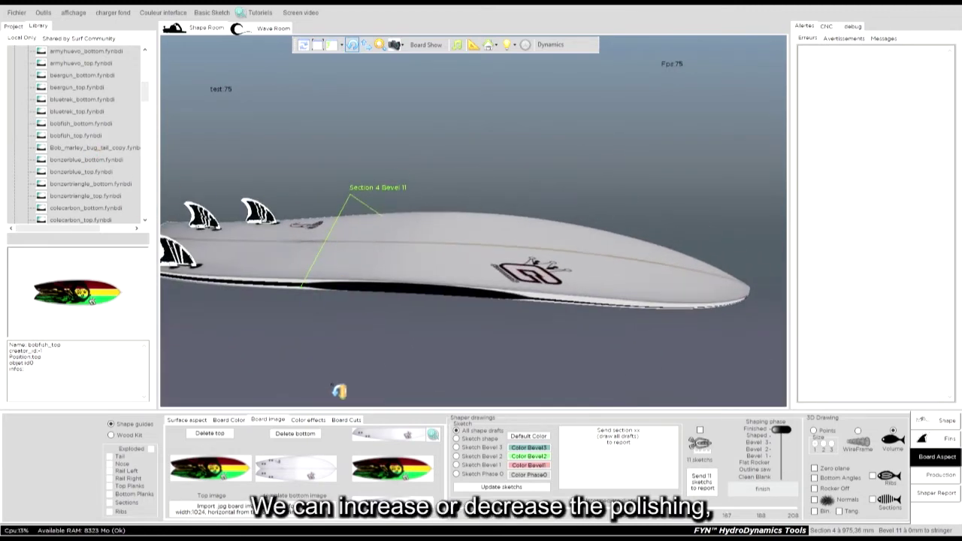
Set the board's surface roughness to 0.94 mm and check the bottom finish.
click(186, 420)
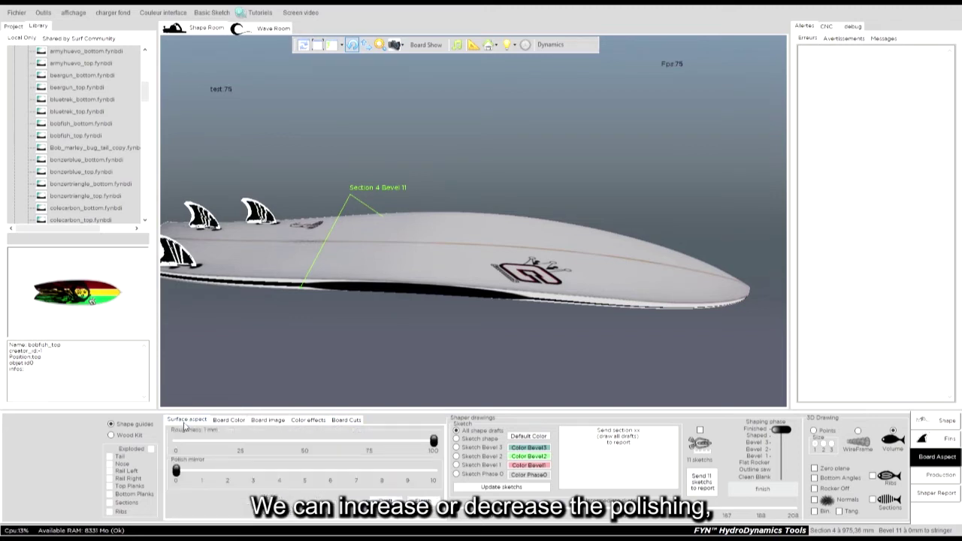
mouse_move(177, 471)
mouse_down()
mouse_move(356, 470)
mouse_move(176, 471)
mouse_up()
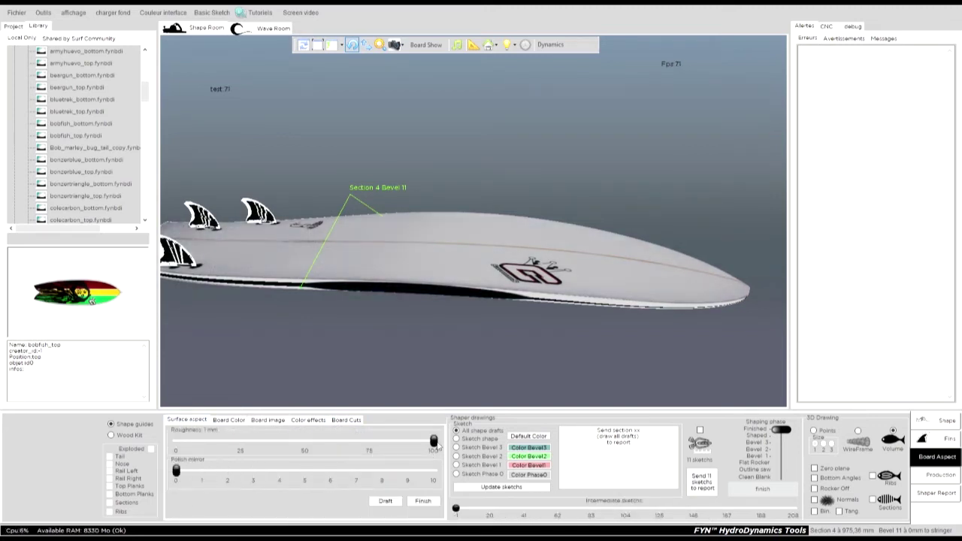
mouse_move(434, 441)
mouse_down()
mouse_move(255, 442)
mouse_move(418, 442)
mouse_up()
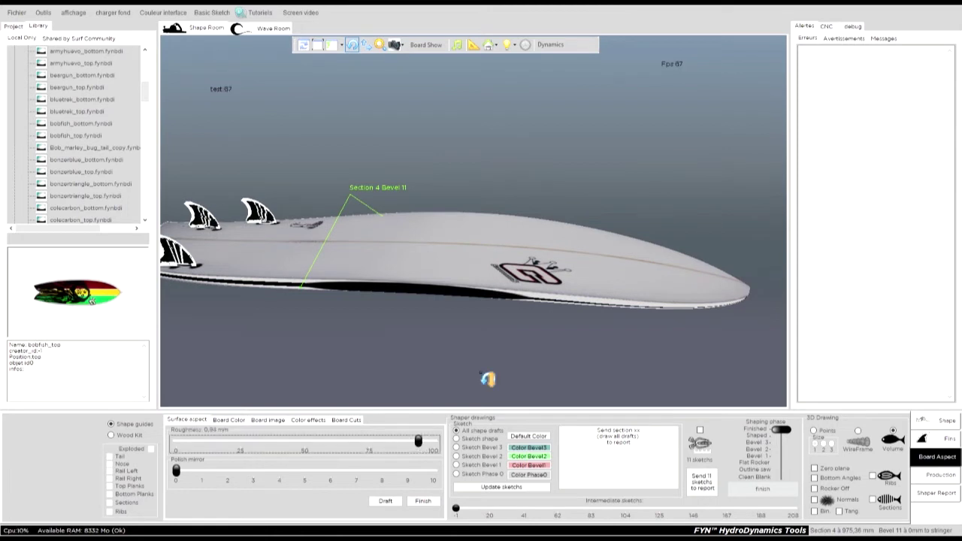
drag(487, 379, 339, 270)
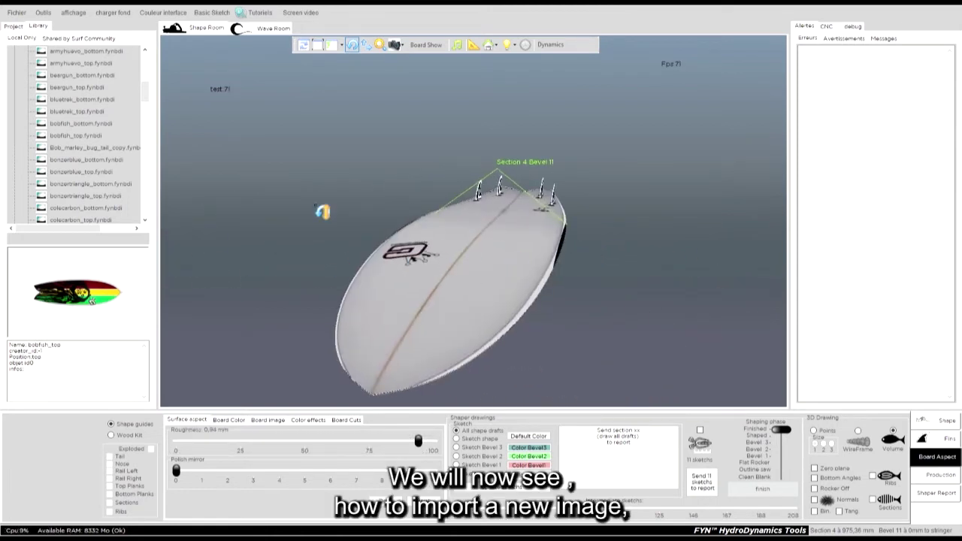
drag(323, 212, 325, 237)
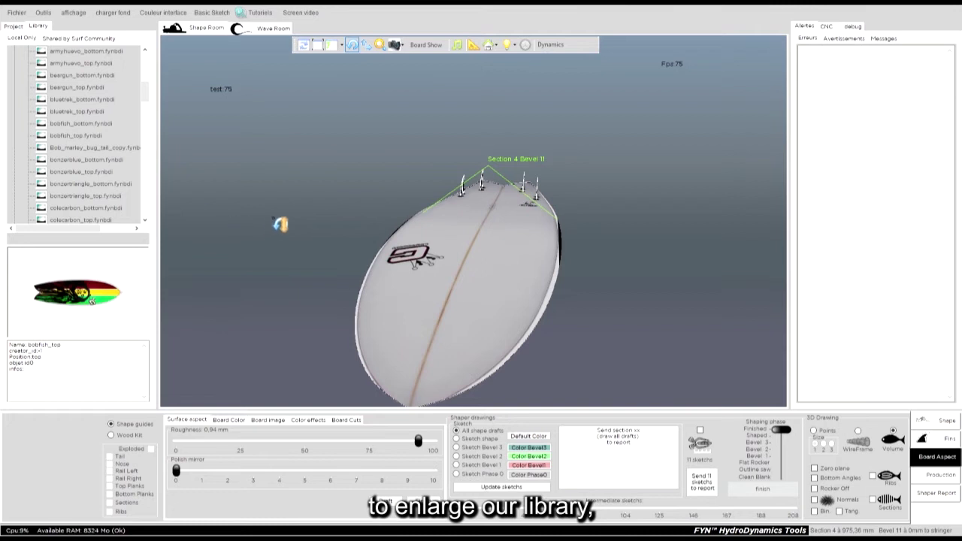
Collapse the board images category and import a .jpg picture of the Wam board as a new board image.
scroll(58, 82, up, 5)
click(15, 161)
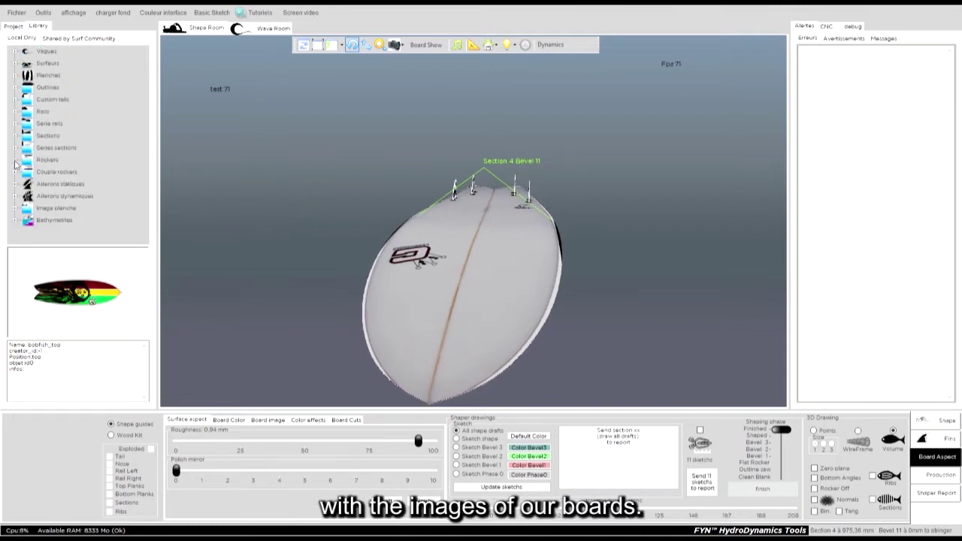
drag(607, 330, 583, 134)
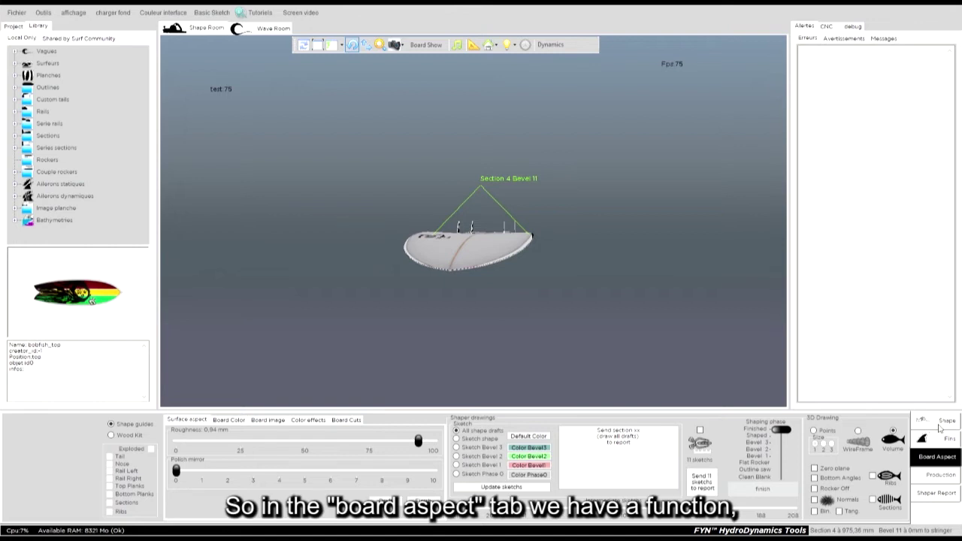
click(267, 420)
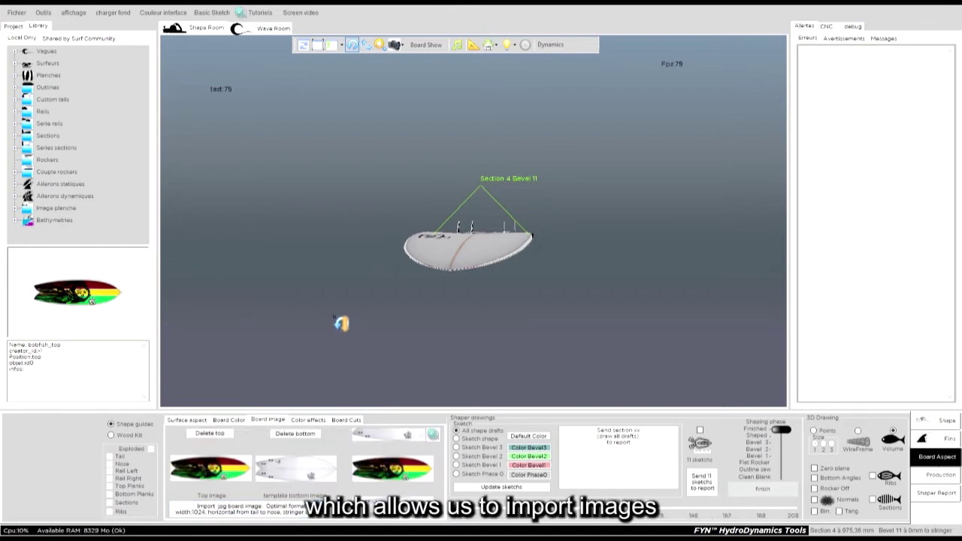
click(285, 510)
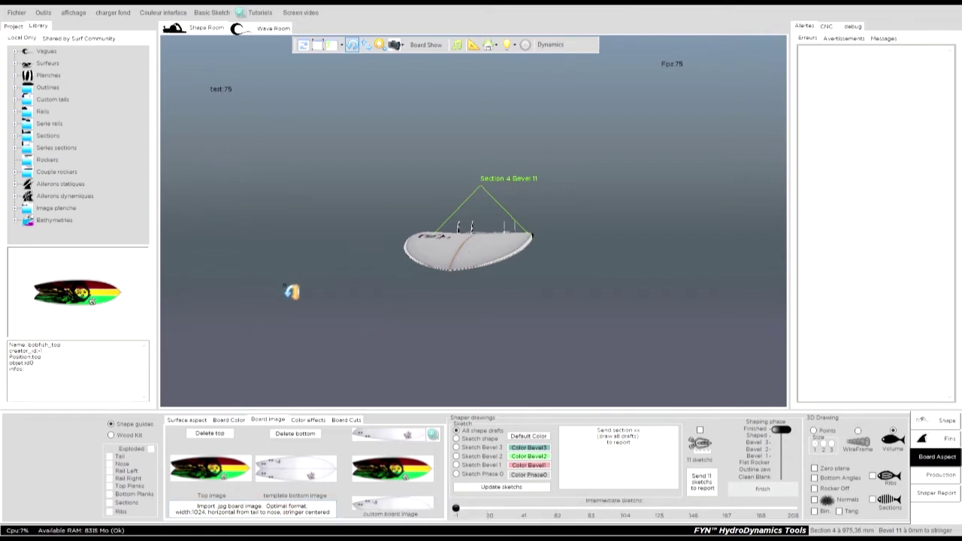
click(260, 514)
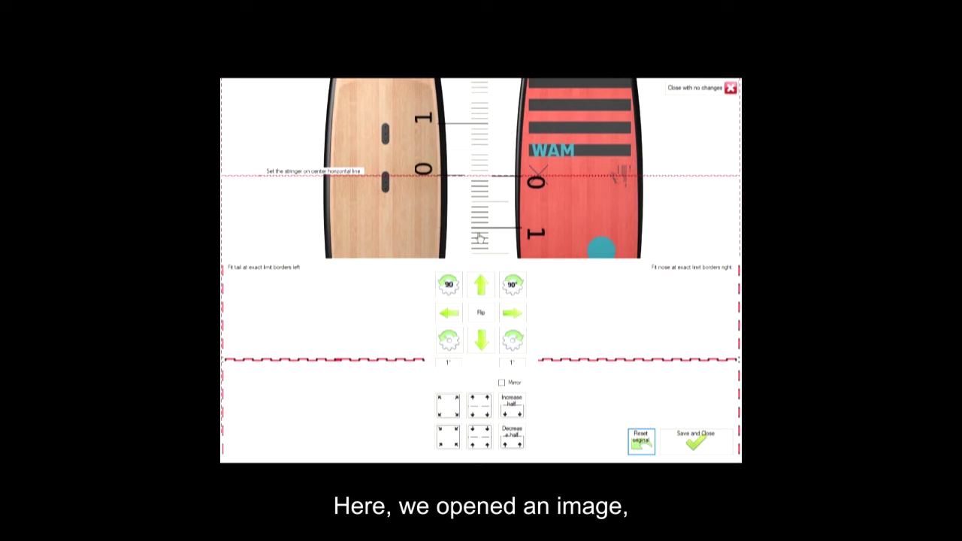
Examine the imported Wam board picture, covering both the wooden deck view and the red bottom view.
scroll(455, 182, down, 8)
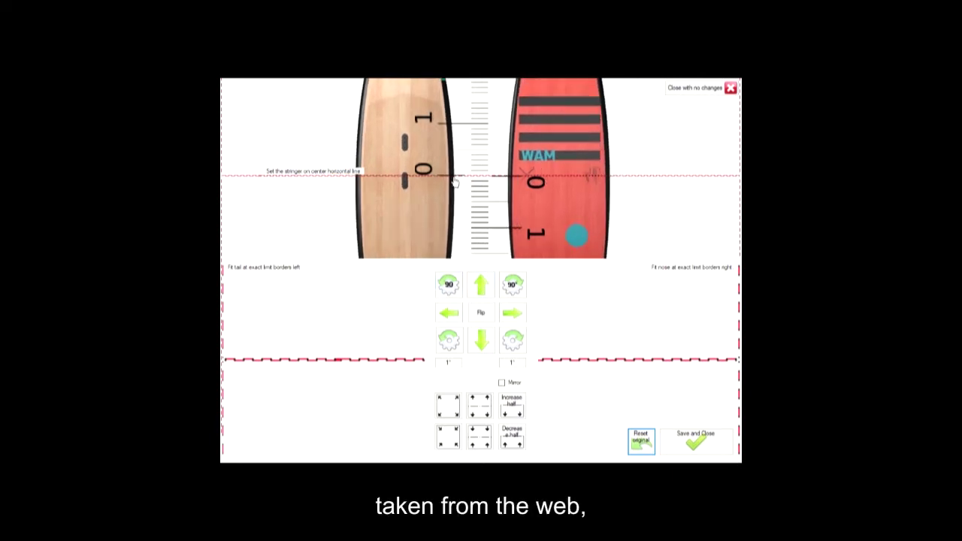
scroll(454, 181, down, 1)
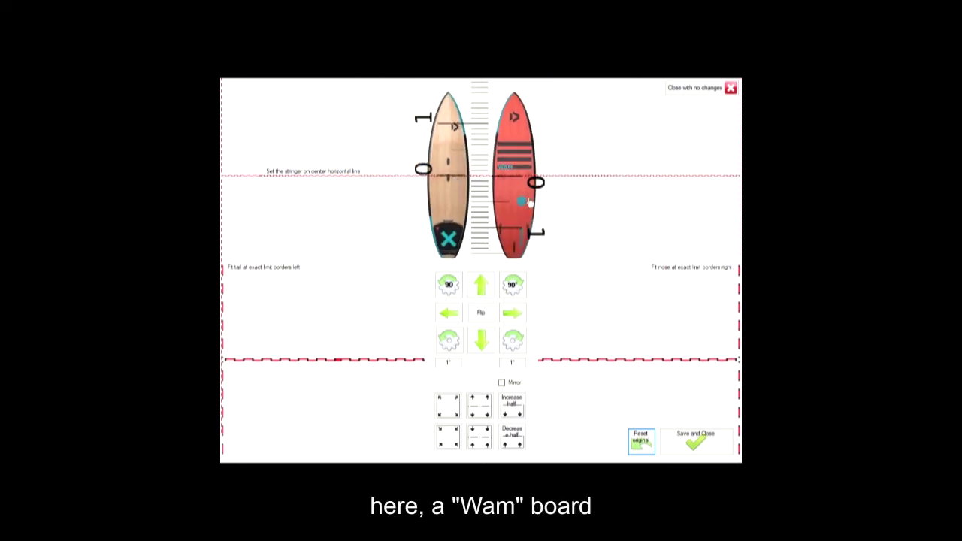
drag(523, 199, 522, 180)
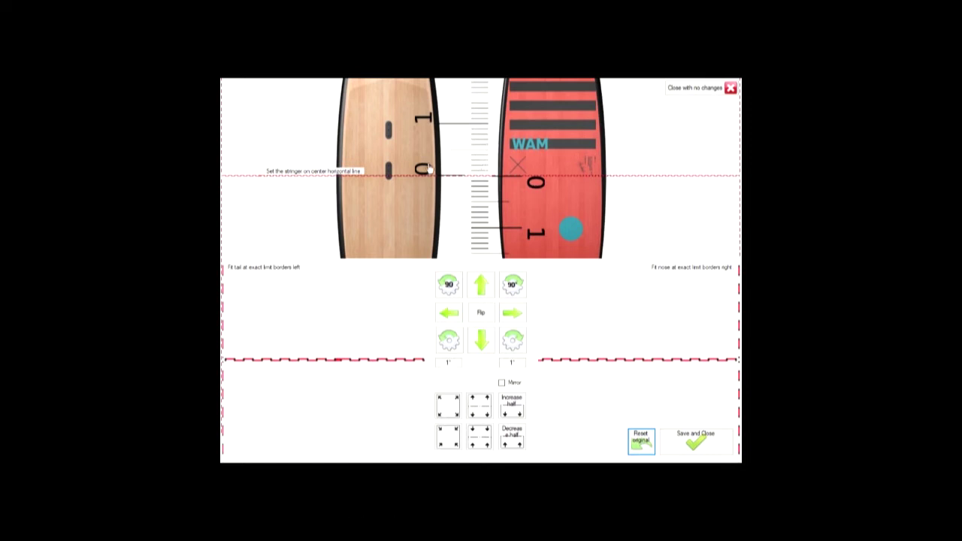
mouse_move(390, 147)
mouse_down()
mouse_move(421, 202)
mouse_move(428, 242)
mouse_move(432, 184)
mouse_move(418, 137)
mouse_move(400, 137)
mouse_up()
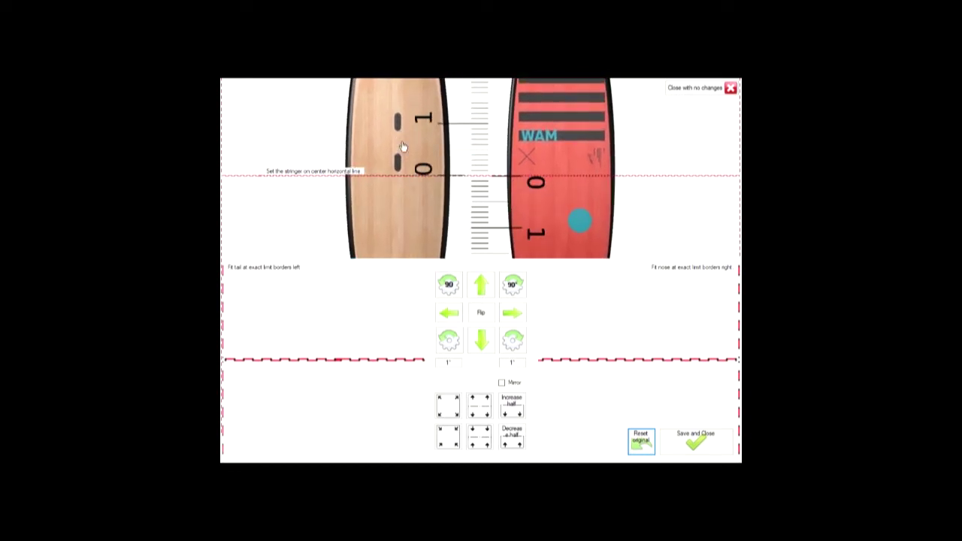
drag(407, 151, 408, 150)
scroll(556, 136, up, 3)
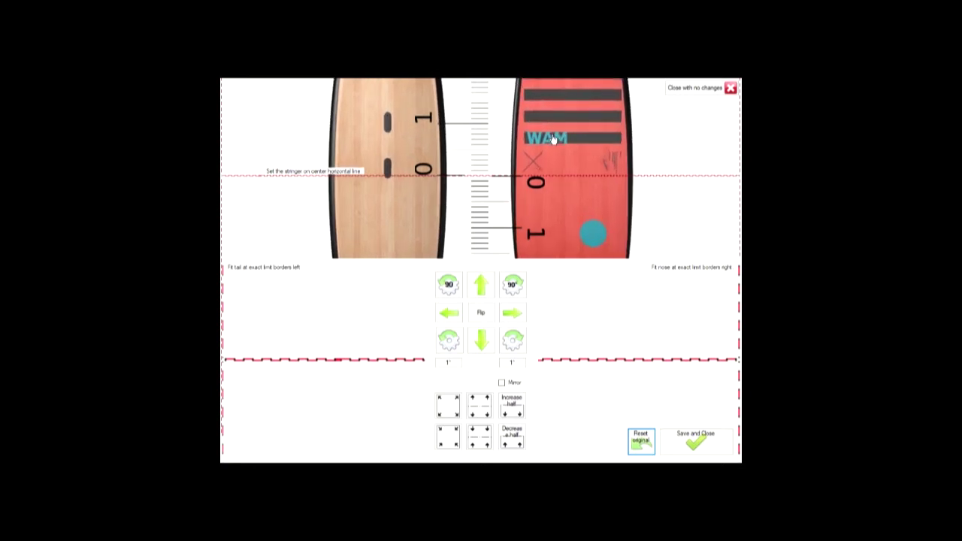
scroll(554, 138, down, 9)
scroll(551, 142, down, 2)
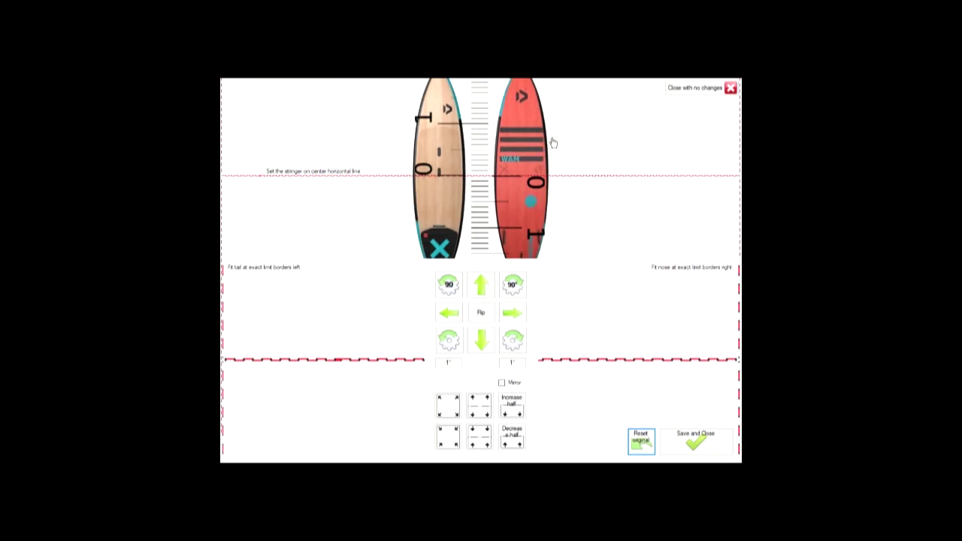
scroll(526, 154, up, 3)
scroll(534, 160, up, 3)
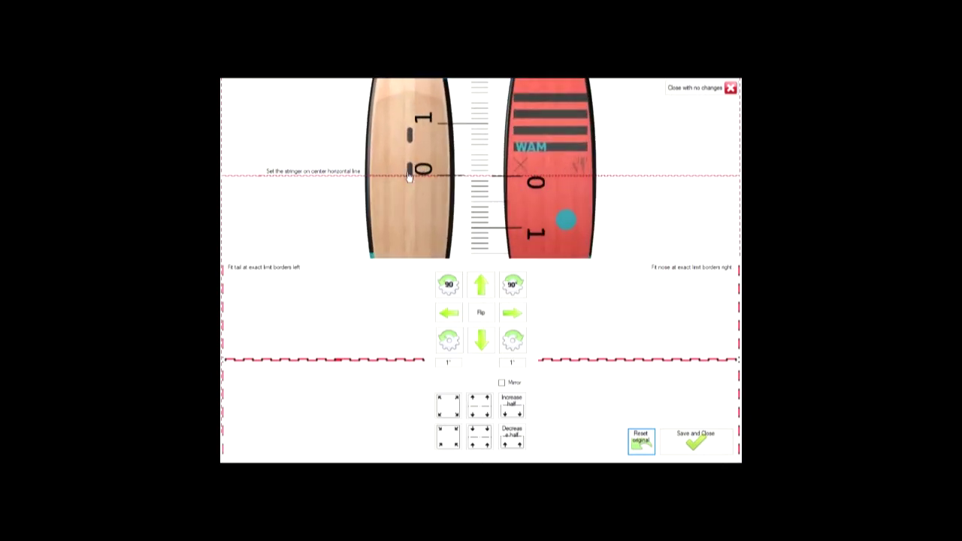
scroll(421, 156, up, 4)
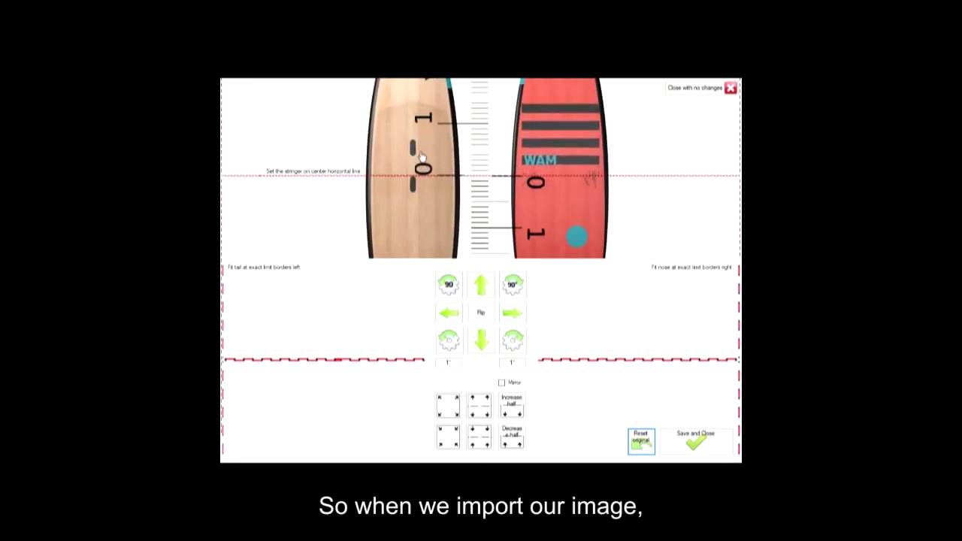
Rotate the Wam picture 90° and centre the red bottom board on the horizontal stringer line.
scroll(422, 157, up, 4)
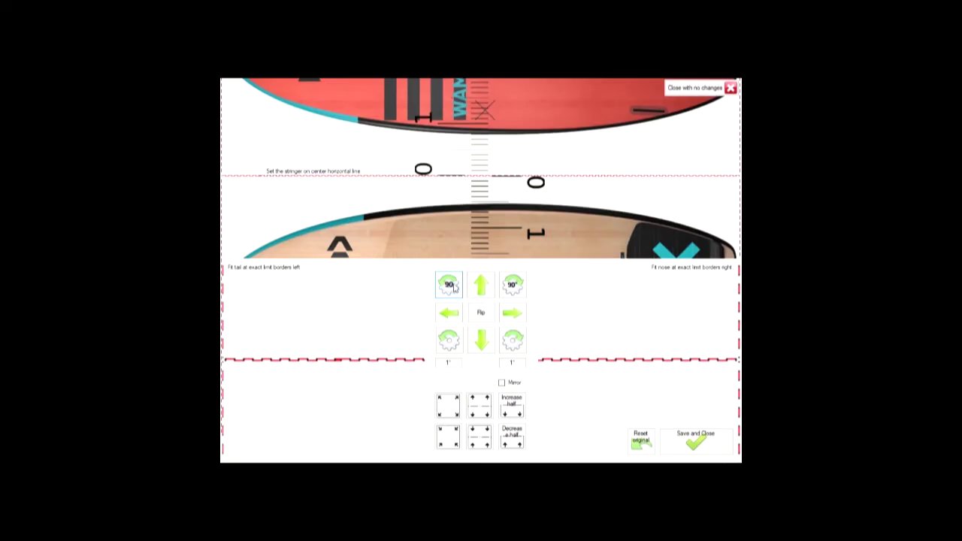
scroll(483, 153, up, 2)
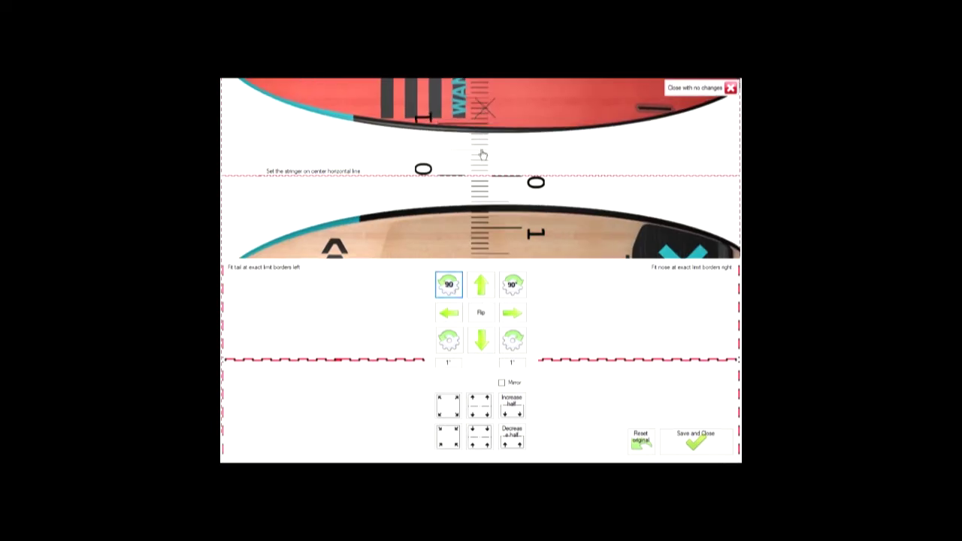
scroll(485, 155, down, 8)
scroll(502, 118, up, 1)
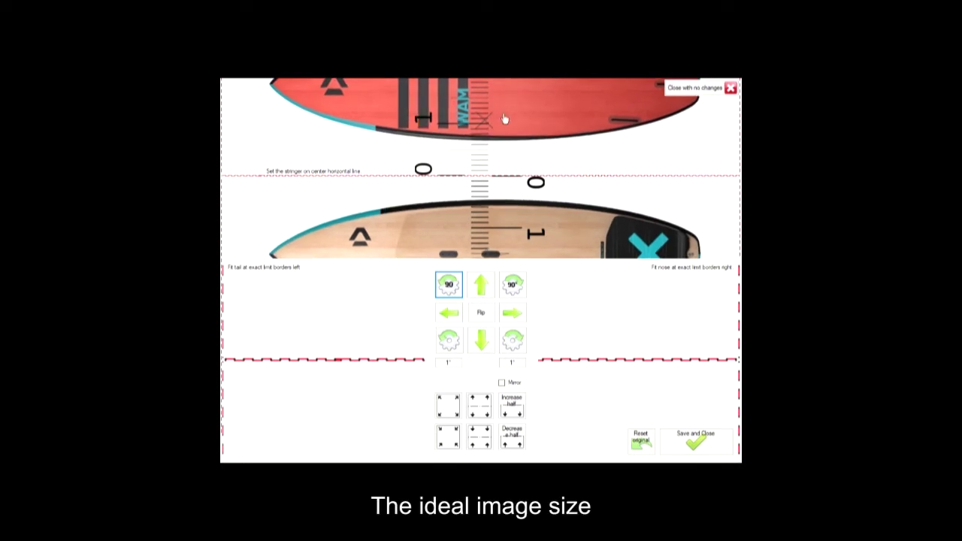
drag(501, 120, 485, 213)
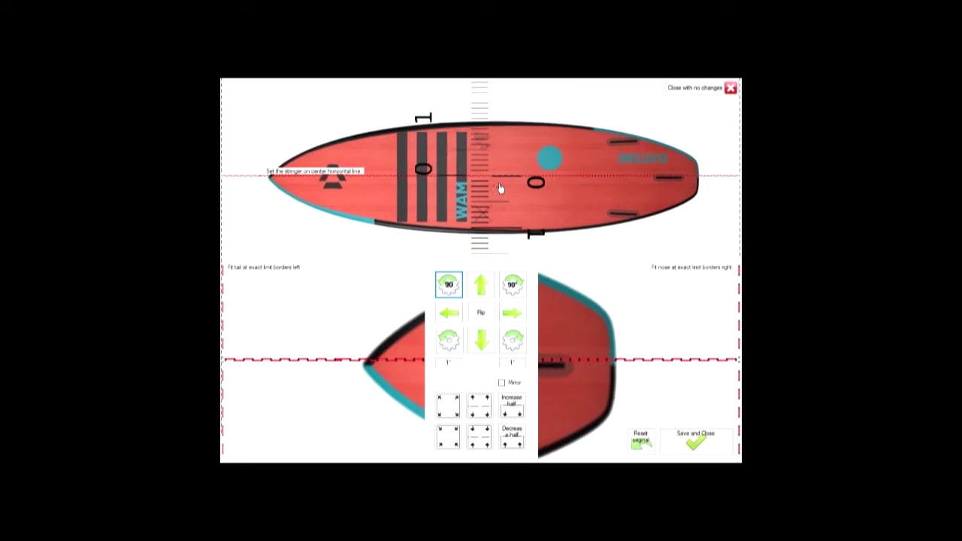
Flip the board image so its nose faces the nose limit, and enlarge it until tail and nose meet their borders.
scroll(499, 188, up, 4)
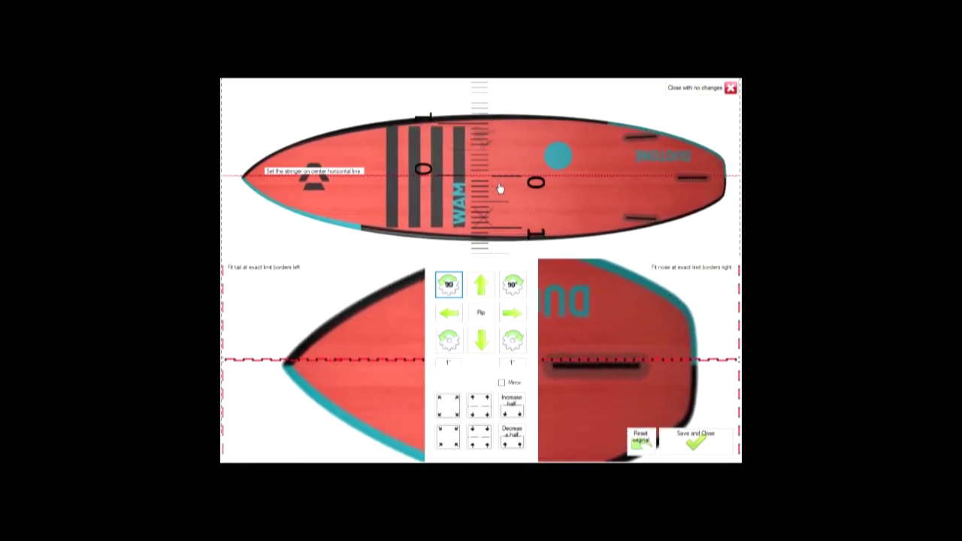
scroll(501, 188, up, 1)
scroll(502, 185, up, 1)
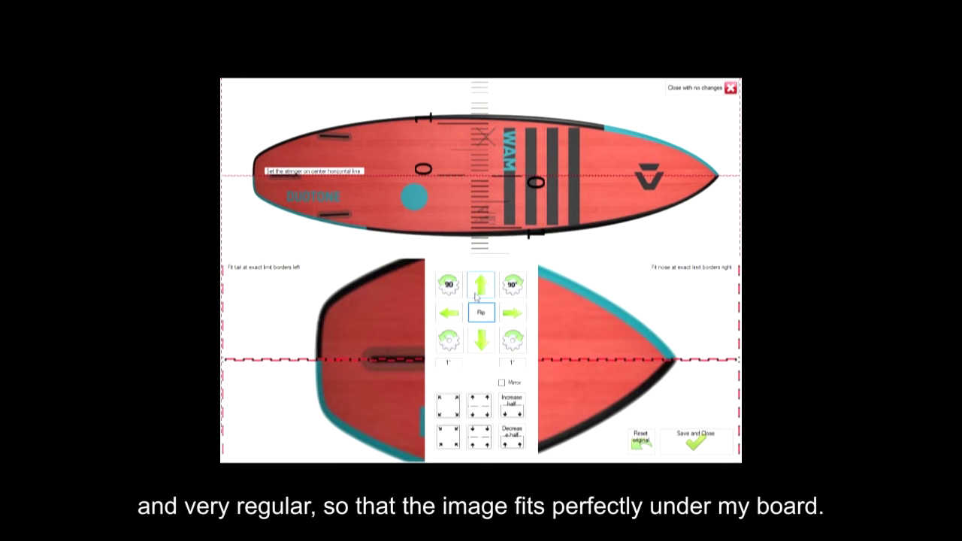
scroll(476, 186, up, 3)
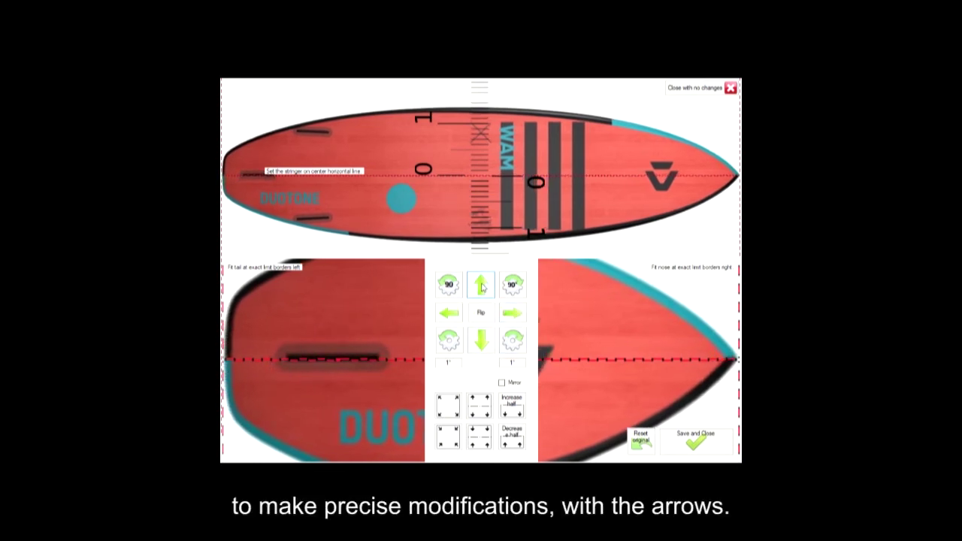
Fine-tune the image's vertical position and 1' rotation on the stringer line, and check its symmetry with the mirror.
click(479, 342)
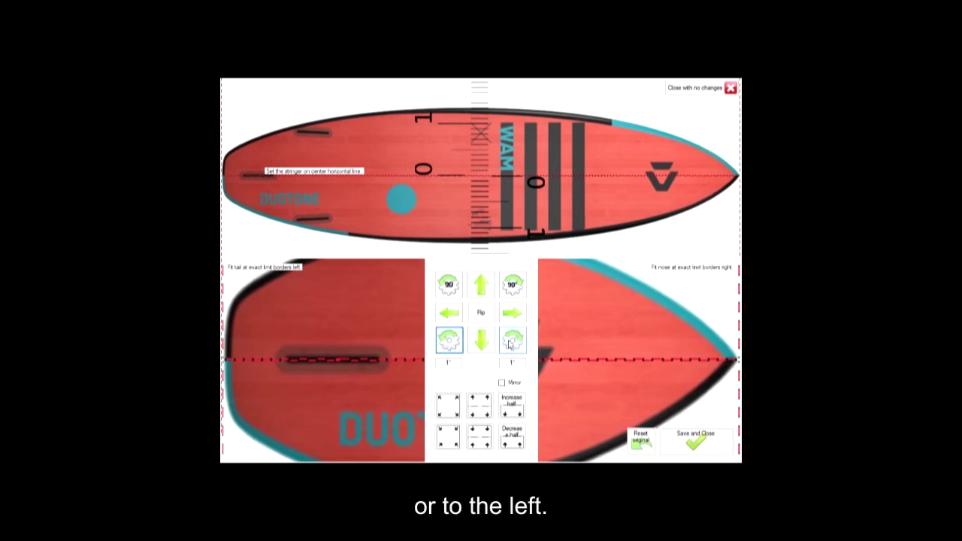
click(513, 342)
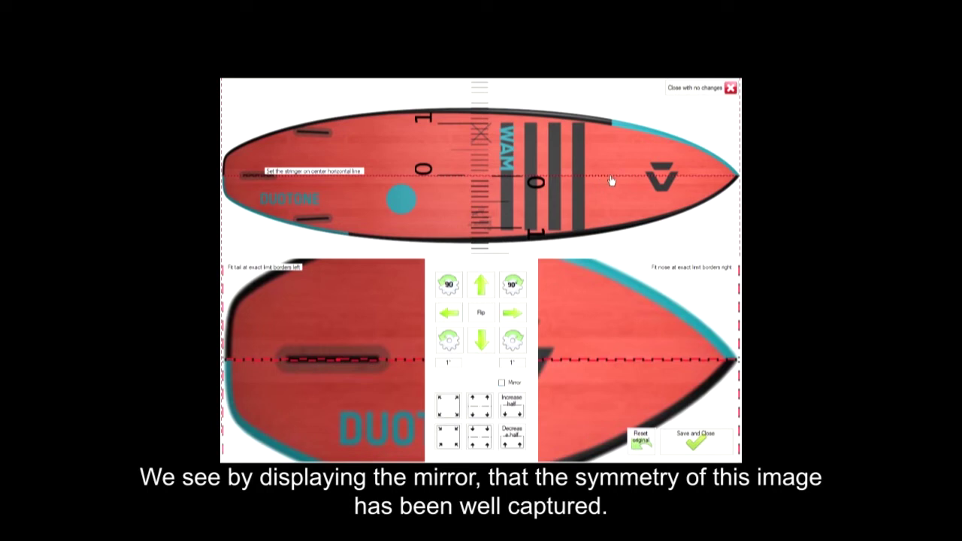
click(502, 383)
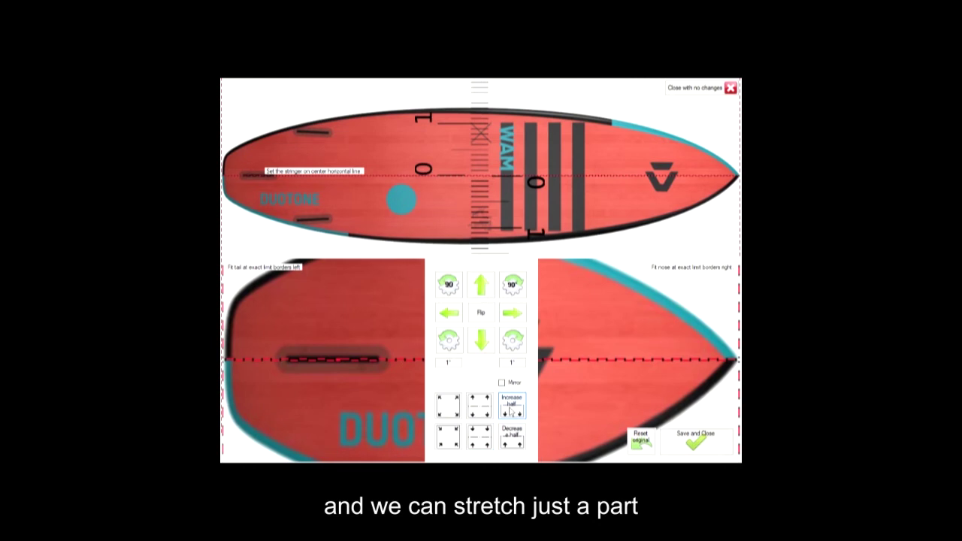
Stretch only the lower half of the board image and compare it with the mirrored upper half.
click(511, 411)
click(510, 411)
click(511, 411)
click(511, 411)
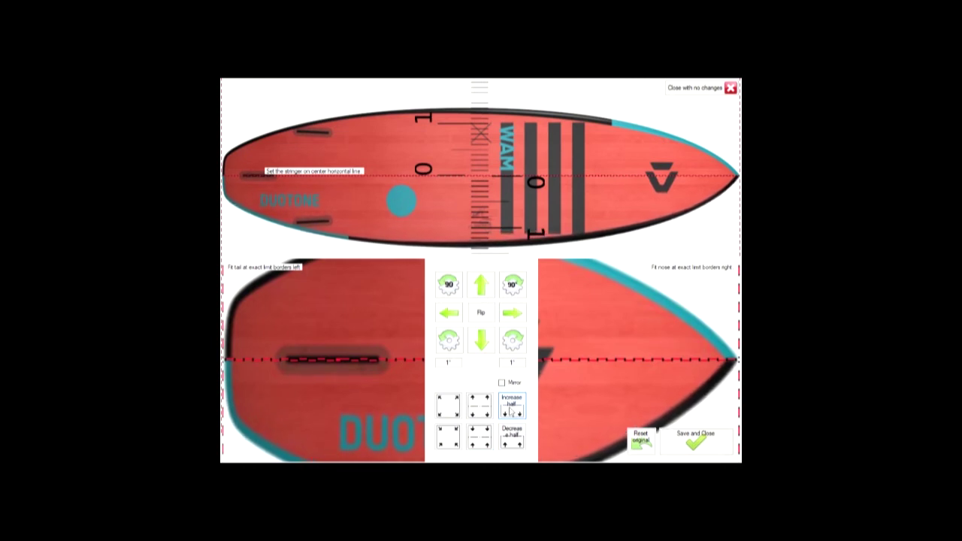
click(511, 411)
click(511, 411)
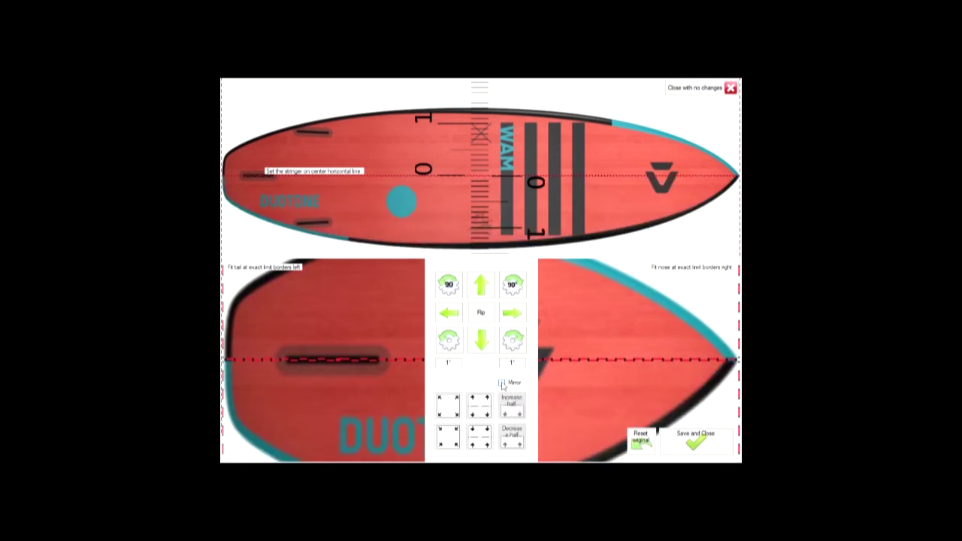
click(501, 382)
click(502, 383)
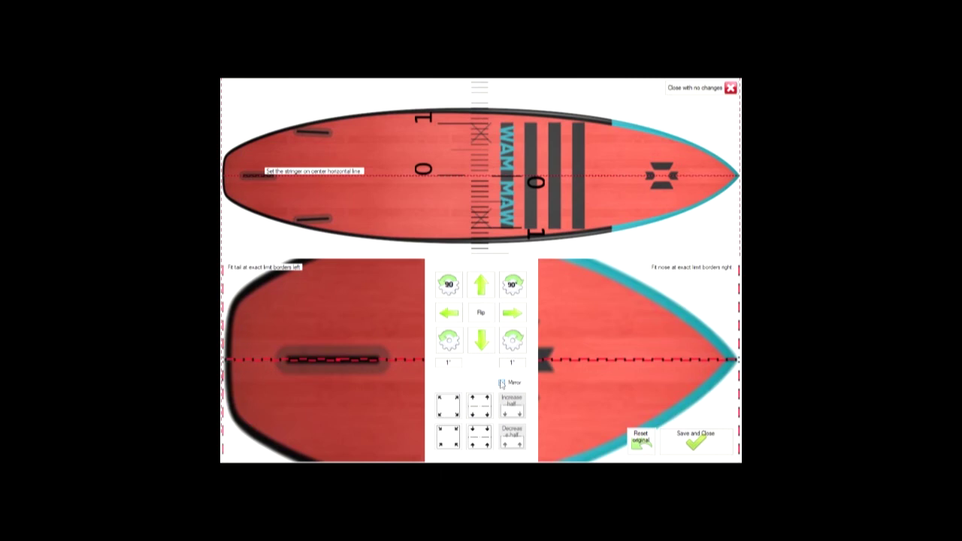
click(502, 382)
click(502, 382)
click(502, 383)
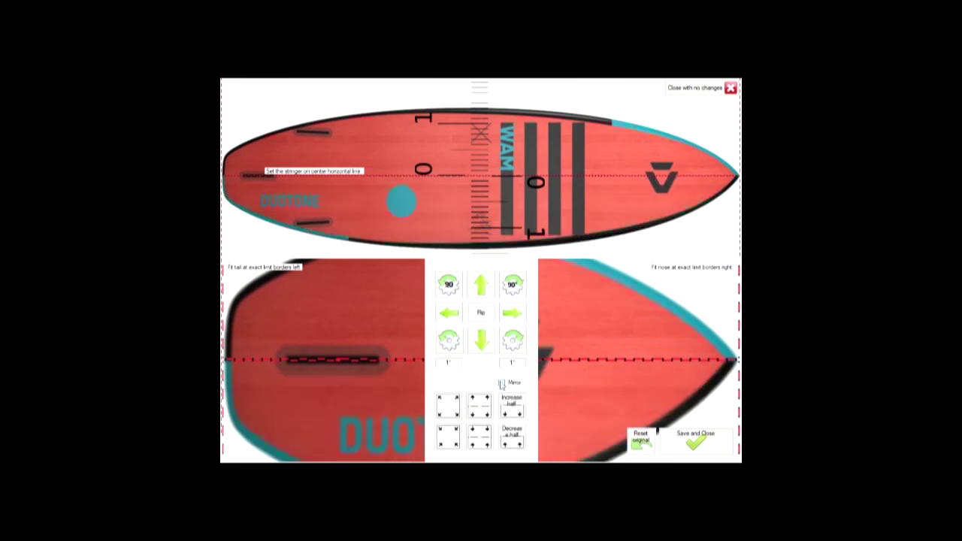
Shrink the lower half of the board image back to about the upper half's width, using the graduations as reference.
click(508, 442)
click(508, 441)
click(507, 442)
click(508, 442)
click(508, 442)
click(508, 442)
click(508, 441)
click(508, 442)
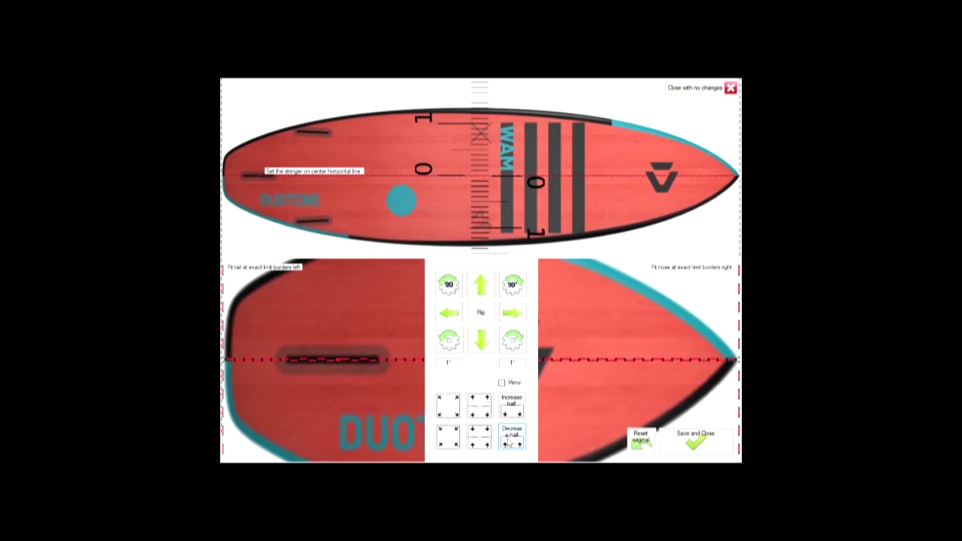
click(508, 442)
click(508, 442)
click(508, 442)
click(508, 441)
click(508, 442)
click(508, 442)
click(508, 442)
click(508, 442)
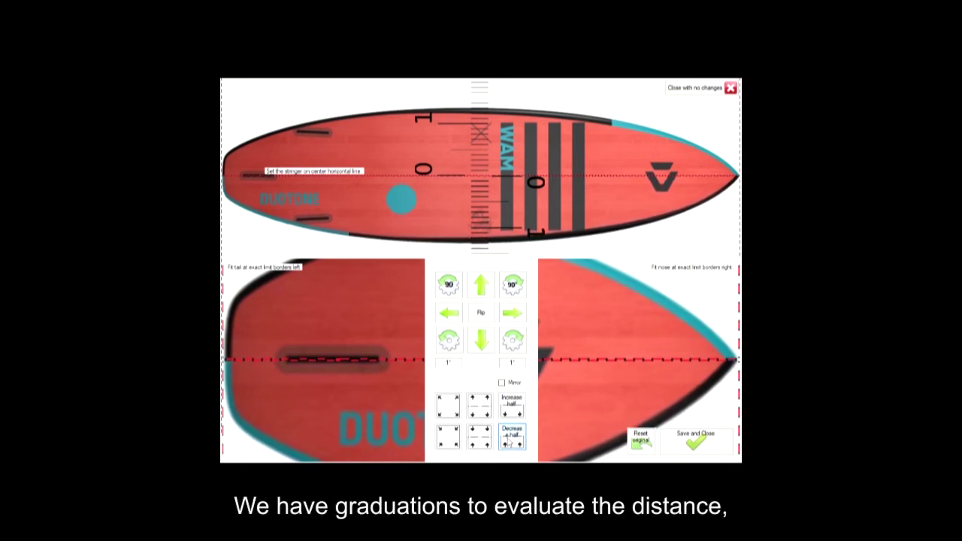
click(509, 442)
click(509, 441)
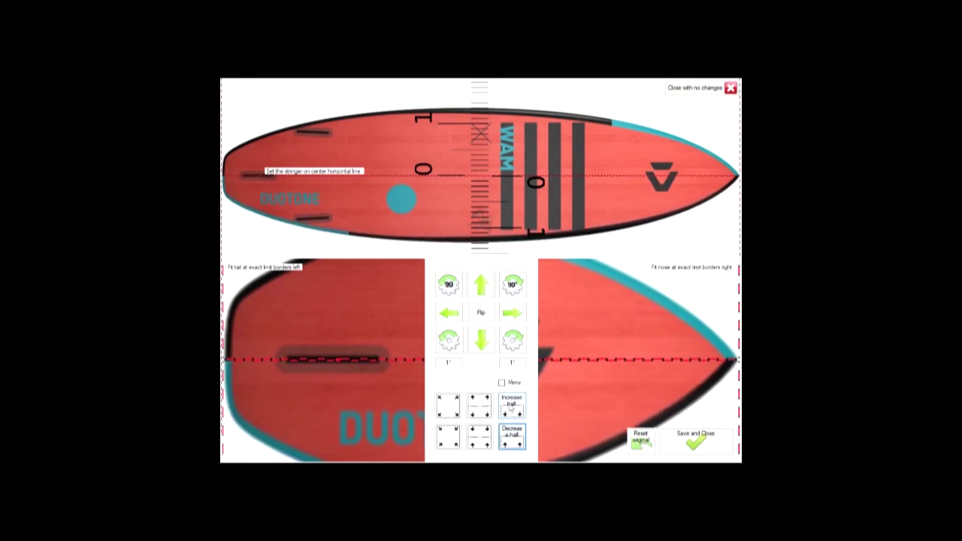
click(510, 407)
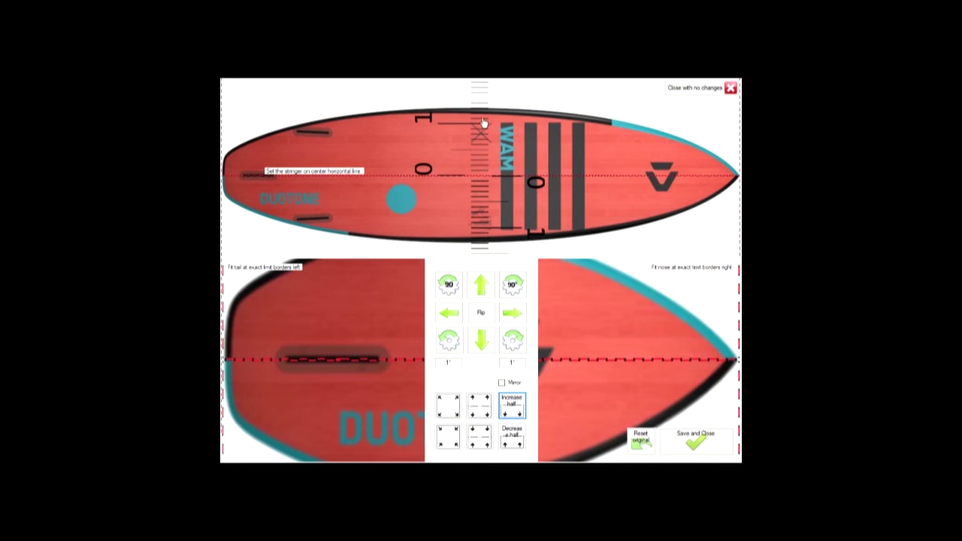
Compare the lower half's outline with the mirrored upper half by switching the mirror display on and off.
click(503, 383)
click(503, 383)
click(503, 383)
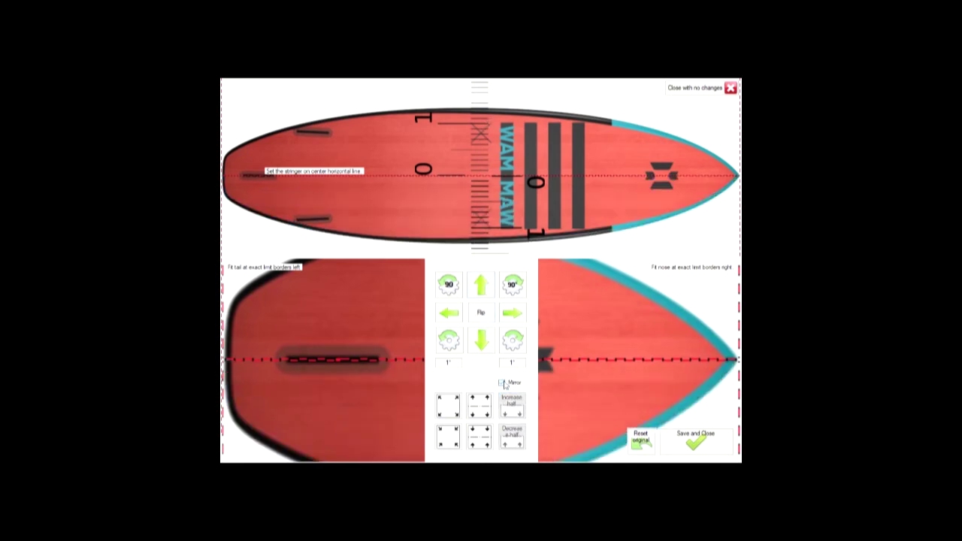
click(502, 383)
click(502, 384)
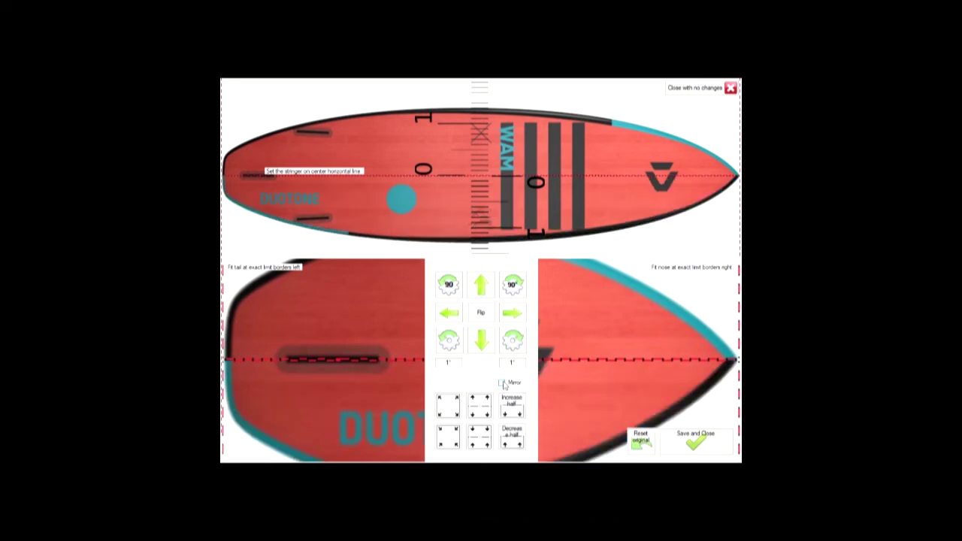
Stretch the lower half slightly to match the upper half, verify it against the mirror, and leave the mirror off.
click(510, 411)
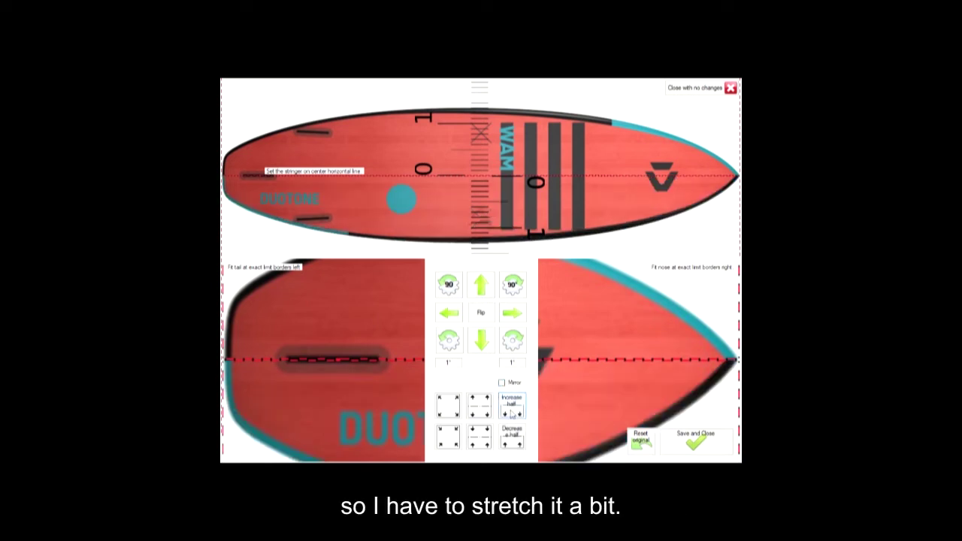
click(510, 410)
click(506, 385)
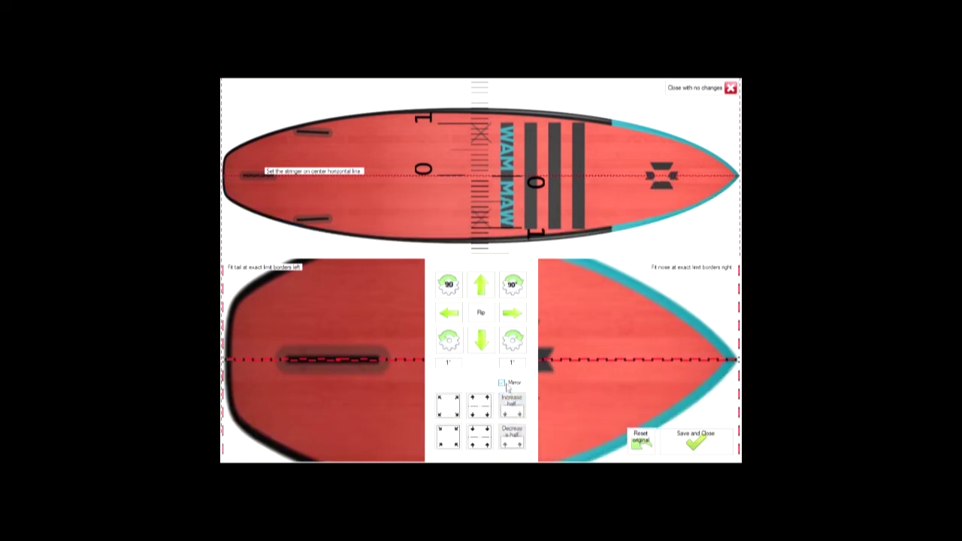
click(506, 385)
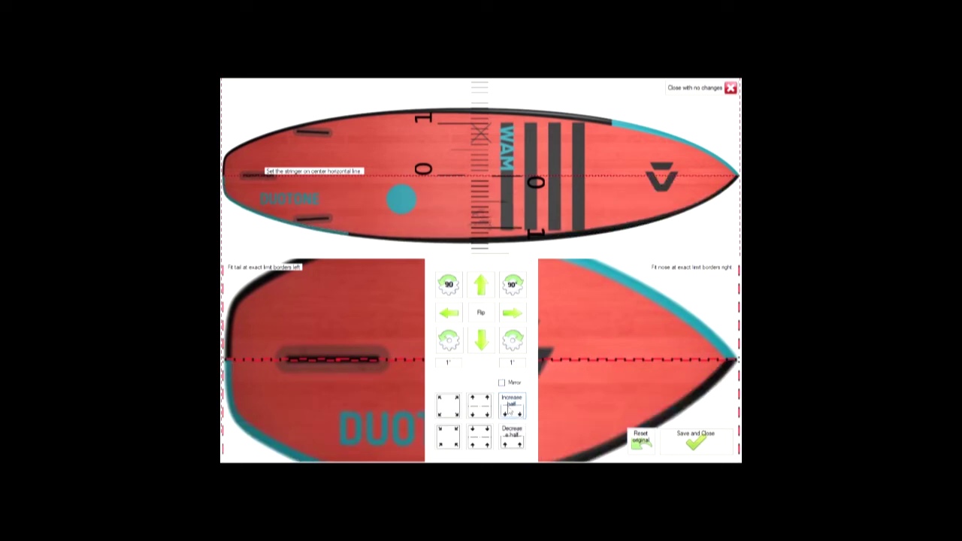
click(506, 385)
click(506, 386)
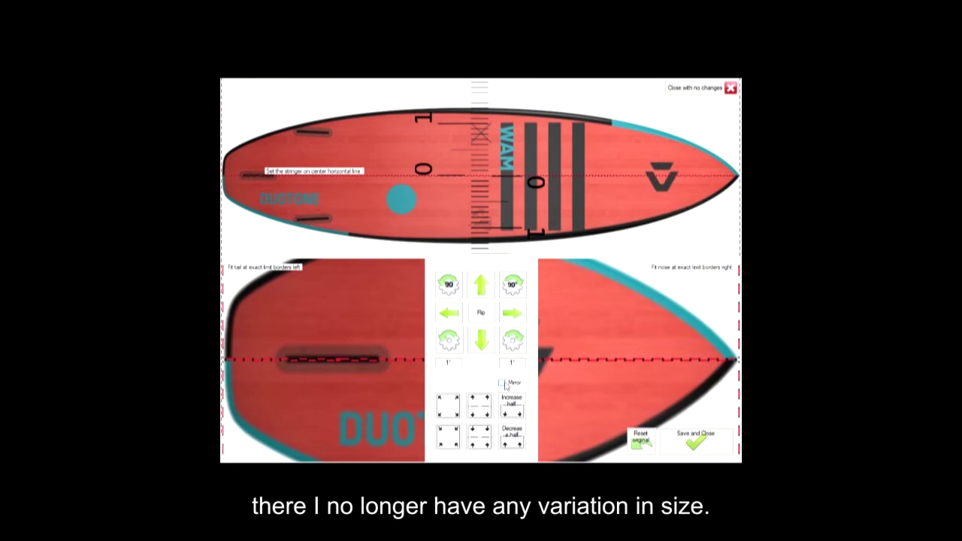
click(506, 385)
click(506, 386)
click(505, 385)
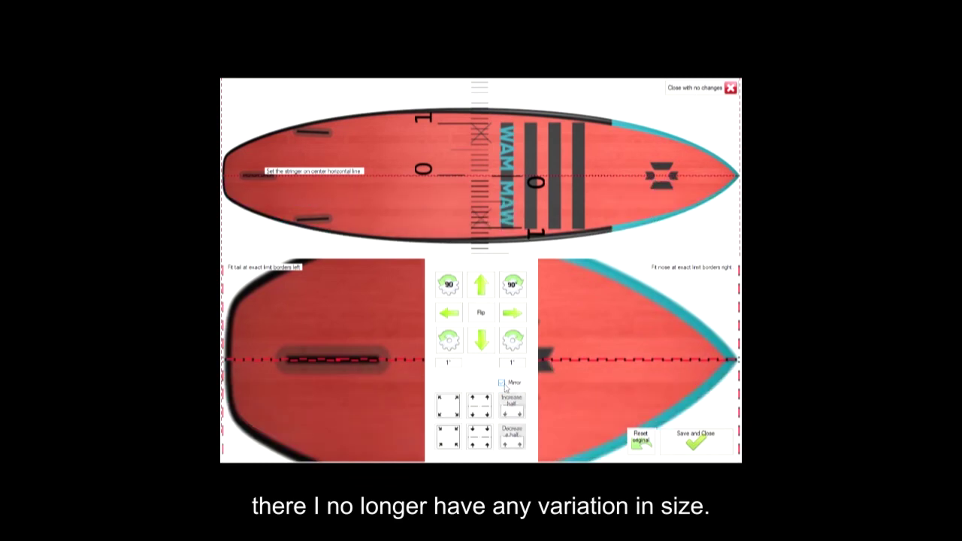
click(506, 385)
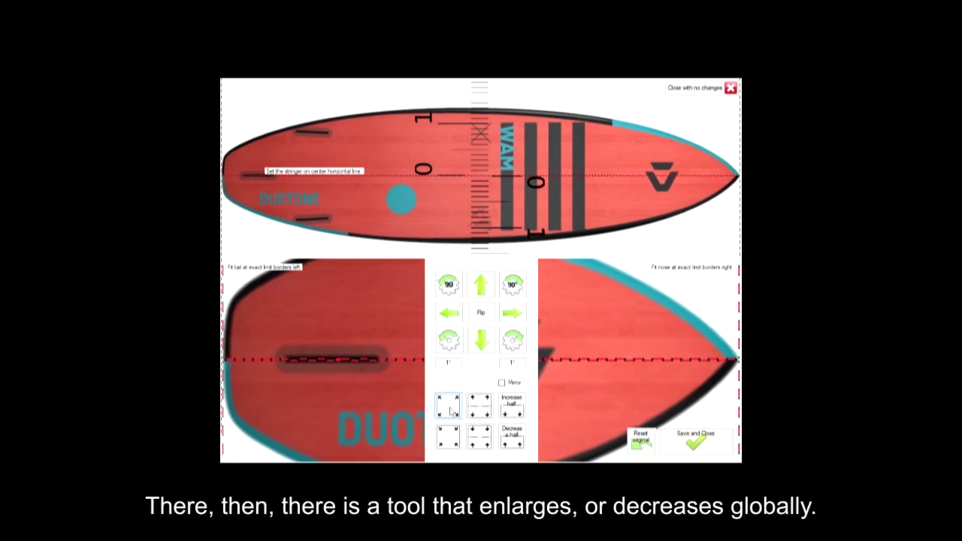
Reduce the whole board image slightly so it fits the tail and nose limit borders.
click(450, 443)
click(449, 443)
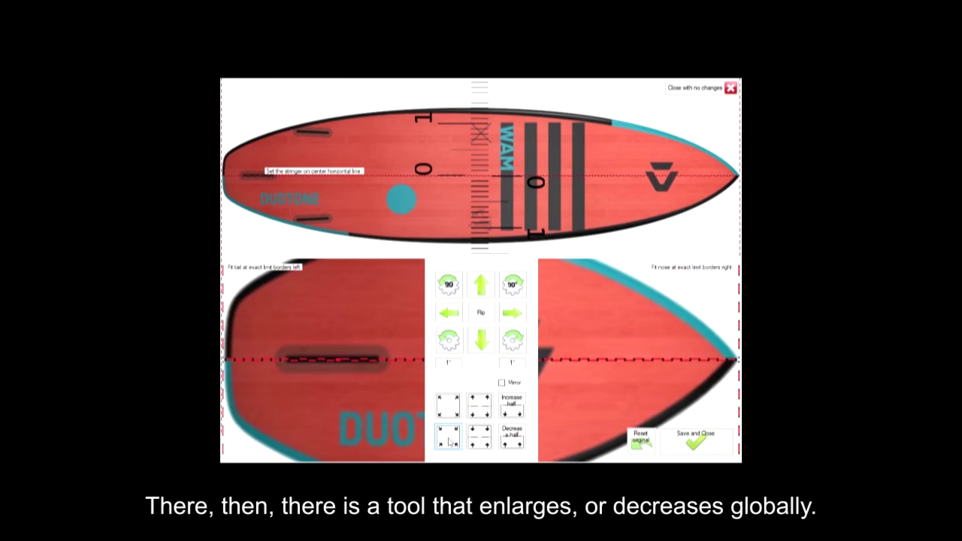
Try widening and narrowing the whole board image, and stretching and shrinking only its lower half, restoring the fitted size.
click(478, 408)
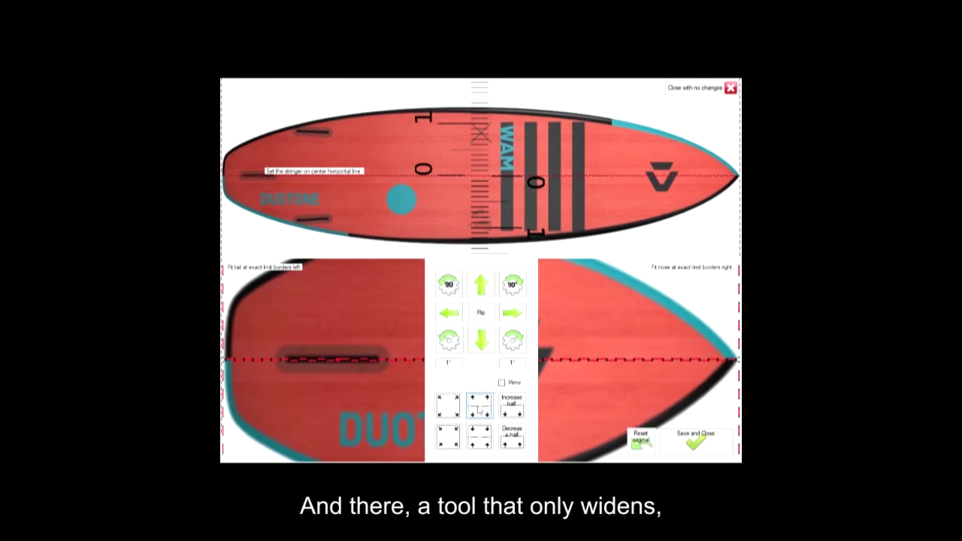
click(478, 408)
click(480, 438)
click(479, 438)
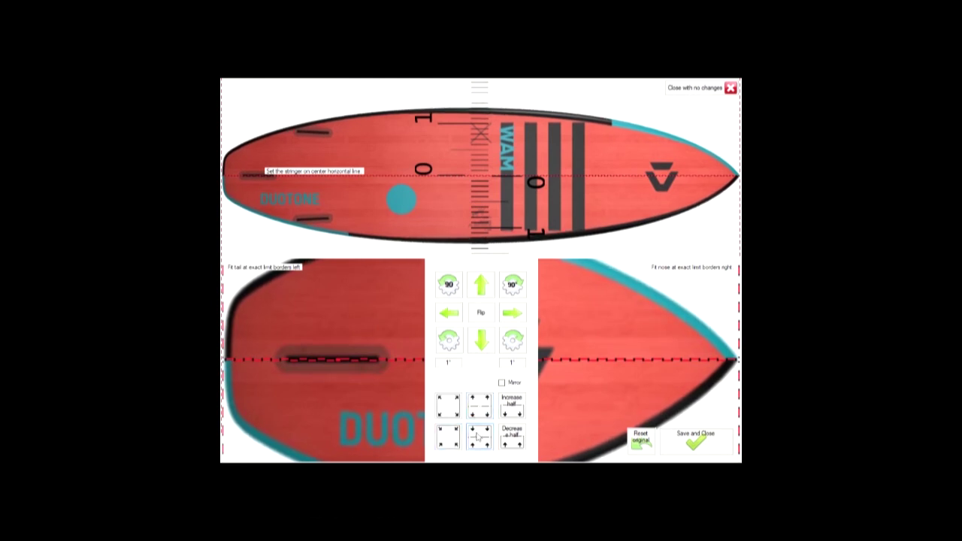
click(510, 409)
click(510, 408)
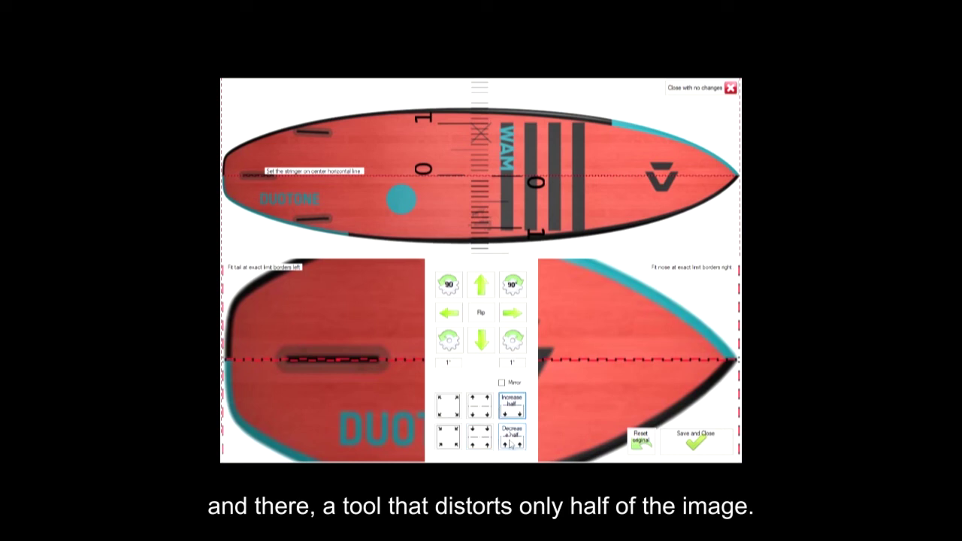
click(512, 436)
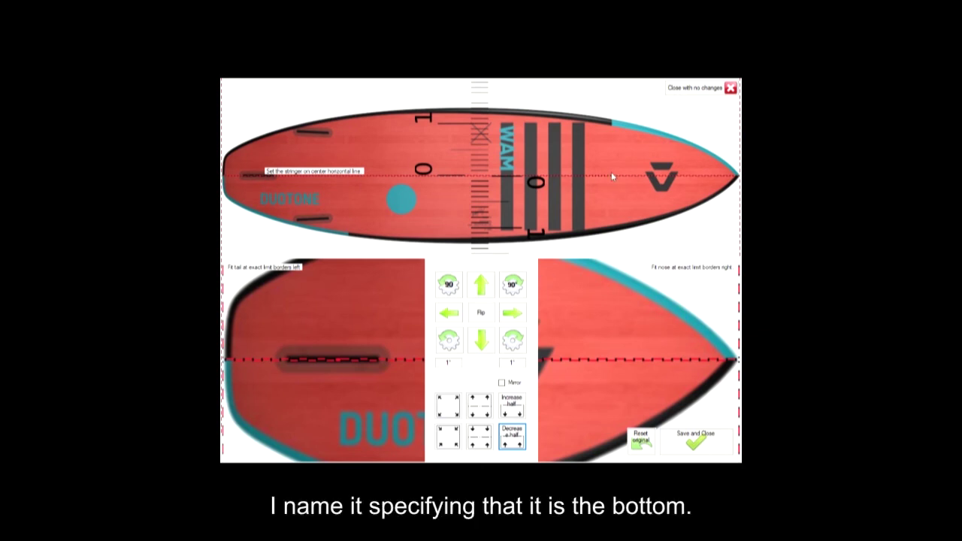
Save the fitted board image to the library under the name Wam-bottom, assigning it to the underside of a board.
click(688, 442)
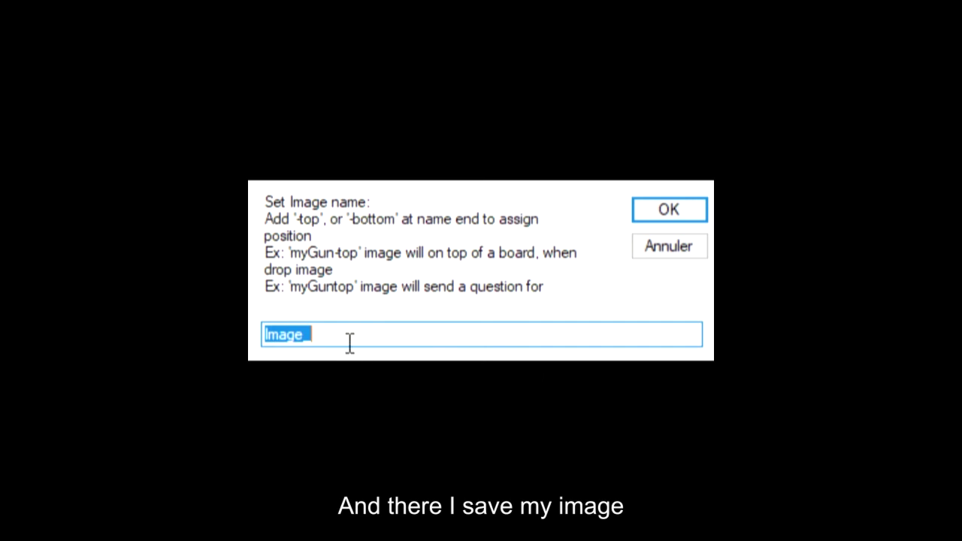
drag(350, 344, 265, 340)
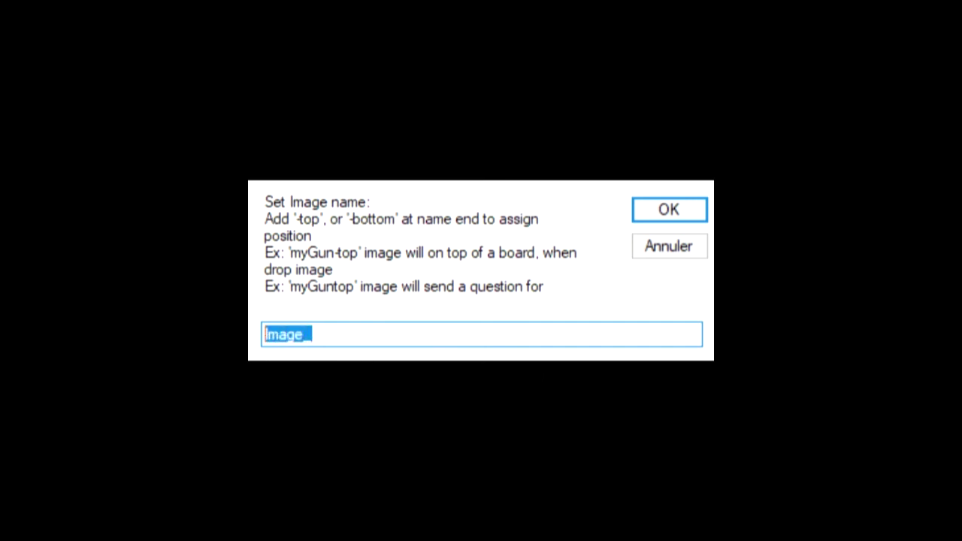
text(Wam)
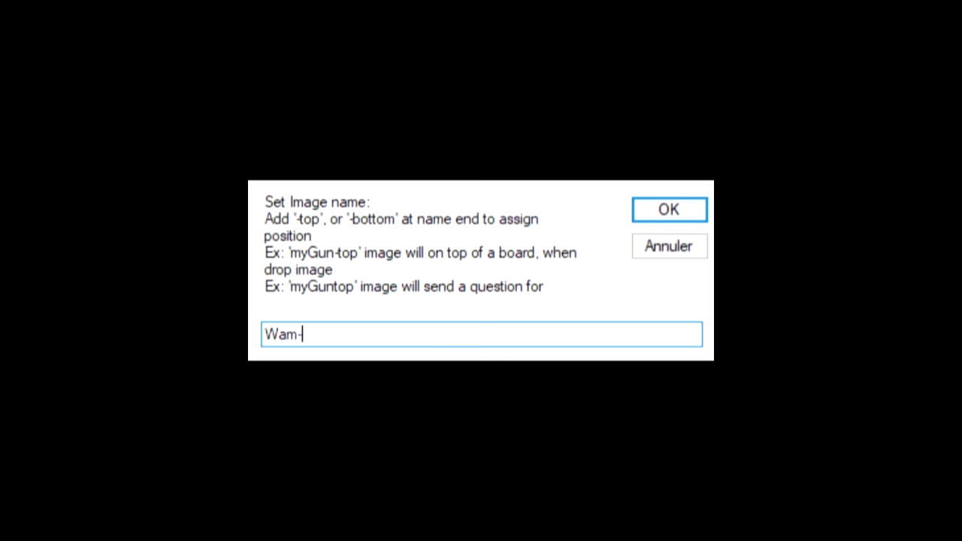
text(-bottom)
click(668, 213)
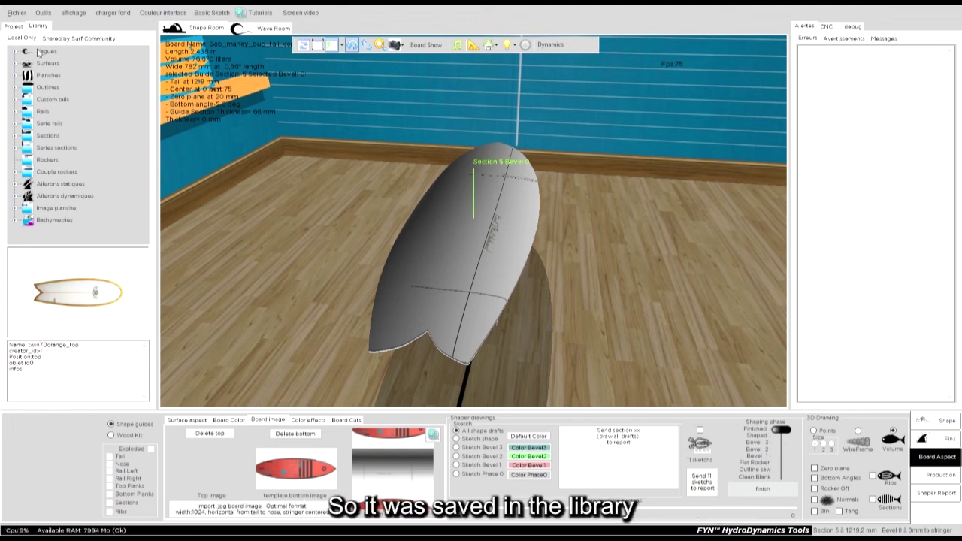
Find the saved wam_bottom image among the library's board images and preview it.
click(14, 27)
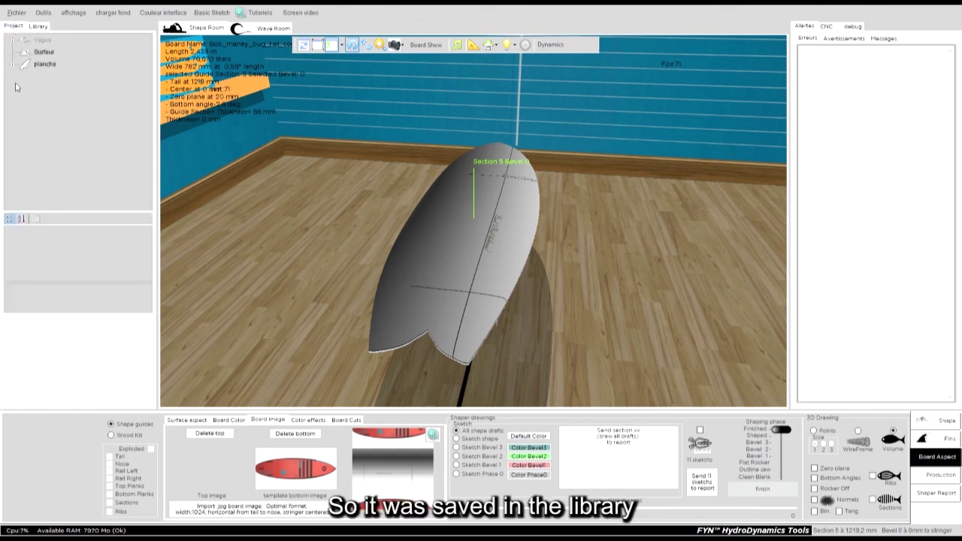
click(38, 26)
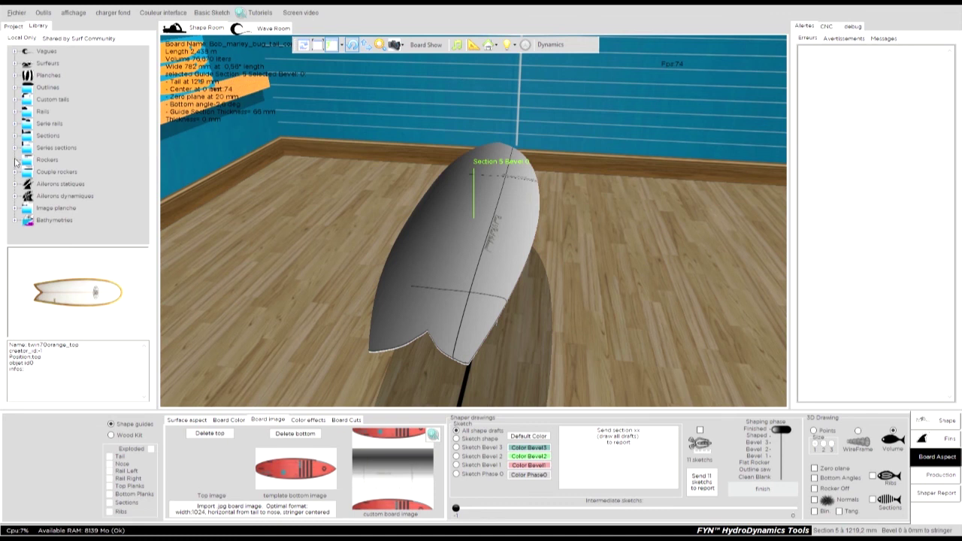
click(15, 208)
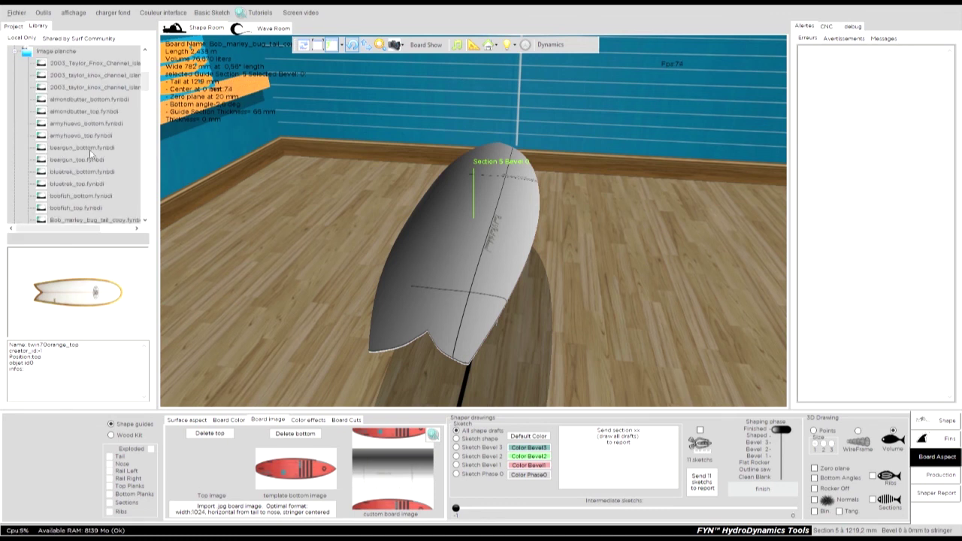
scroll(77, 147, down, 20)
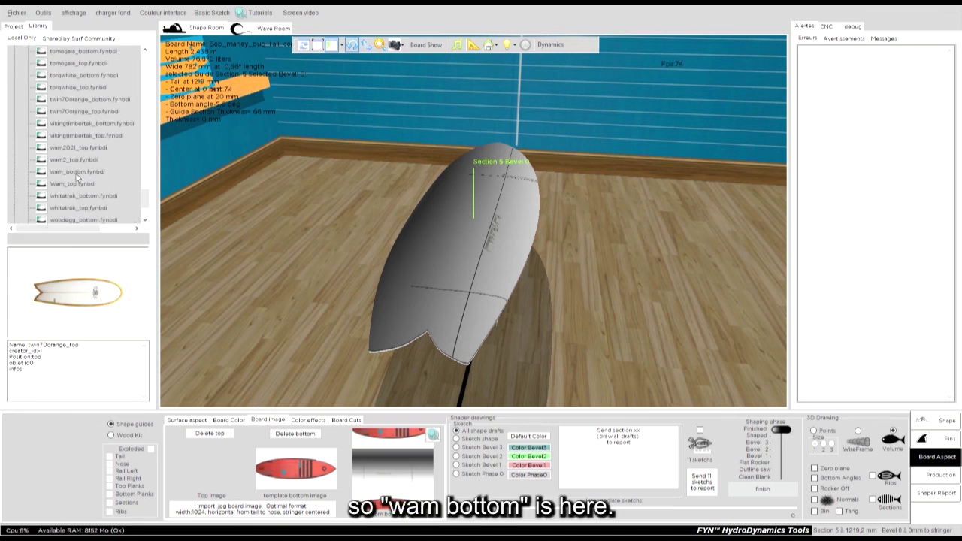
click(74, 172)
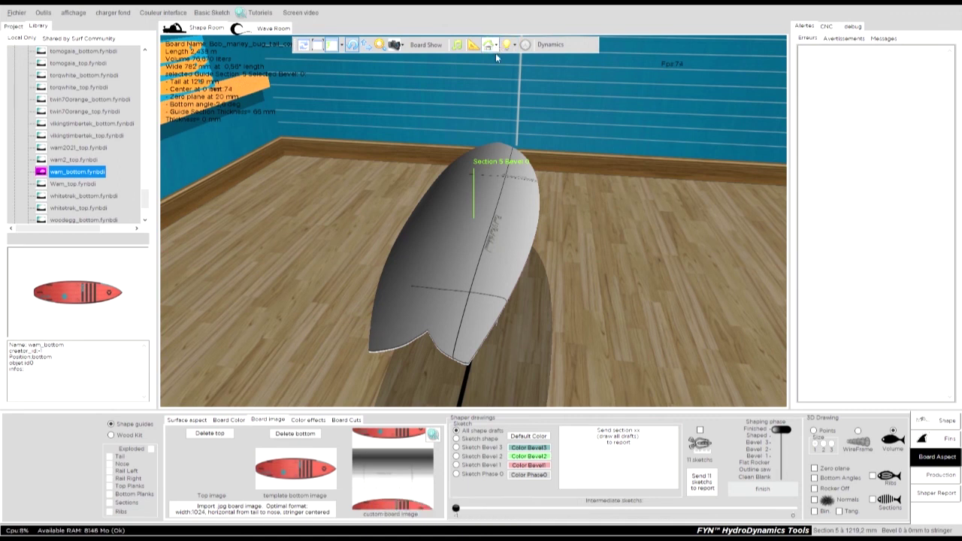
Examine the board's underside from several angles, comparing the Wam image's edges with the board outline.
drag(360, 236, 348, 281)
drag(687, 294, 362, 258)
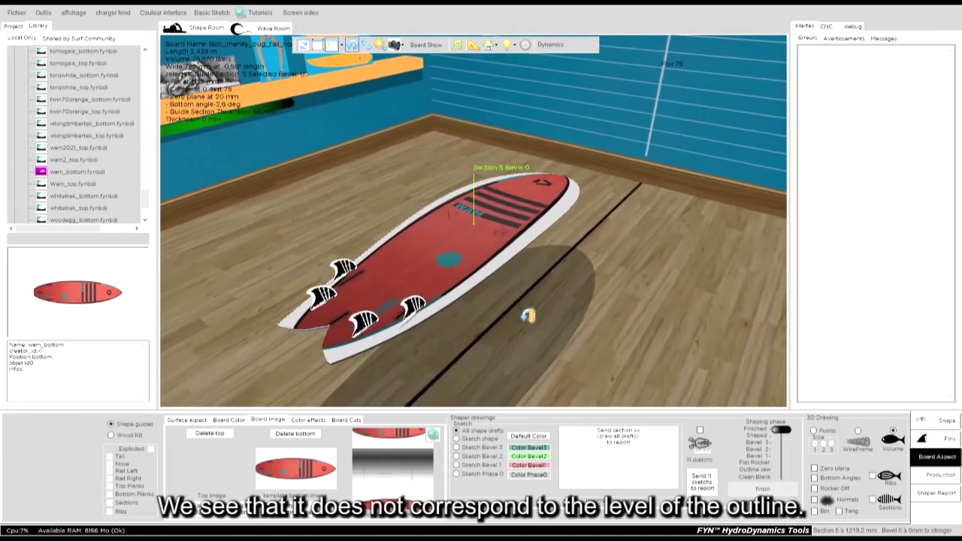
drag(527, 316, 471, 304)
drag(645, 254, 468, 322)
drag(555, 328, 442, 353)
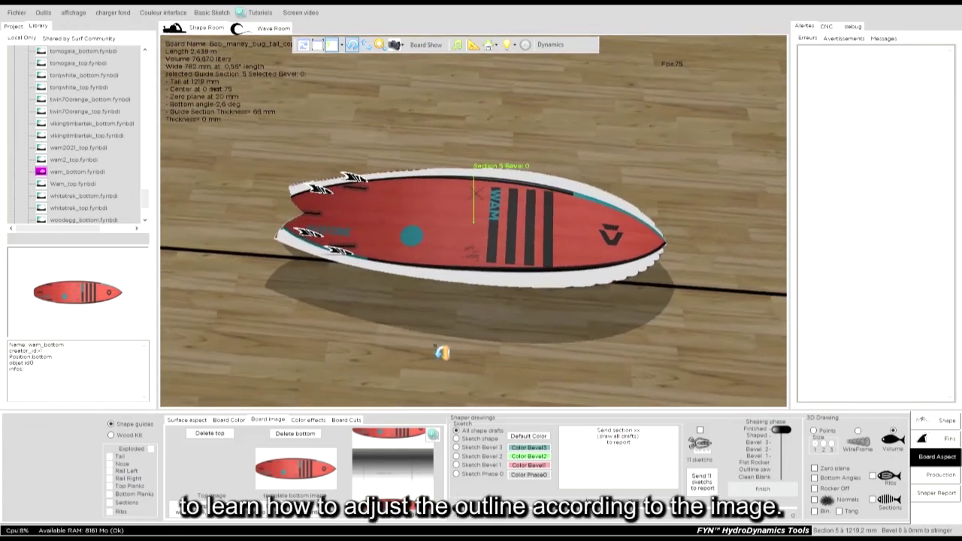
Open the outline settings of the board's shape, keeping the decorated underside in close view.
click(938, 422)
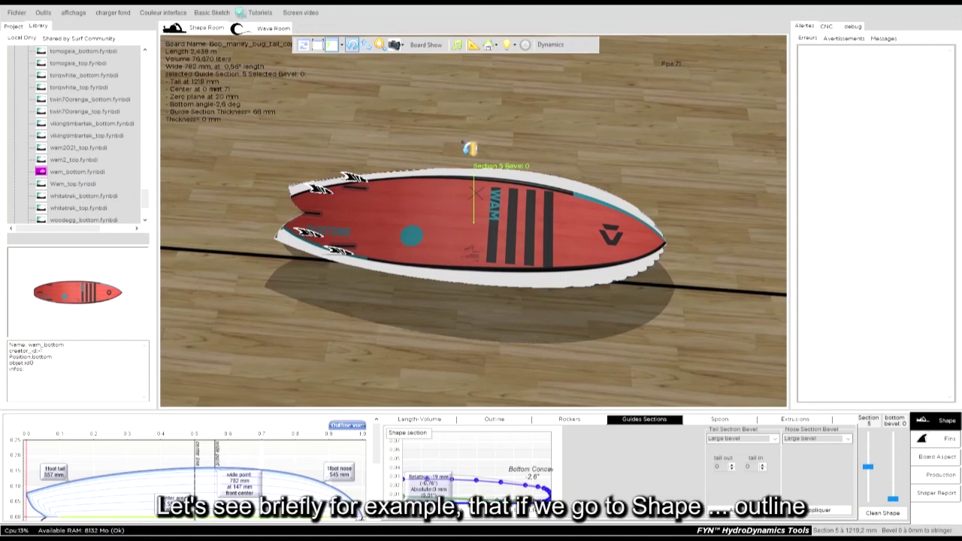
drag(469, 145, 473, 278)
scroll(471, 161, up, 3)
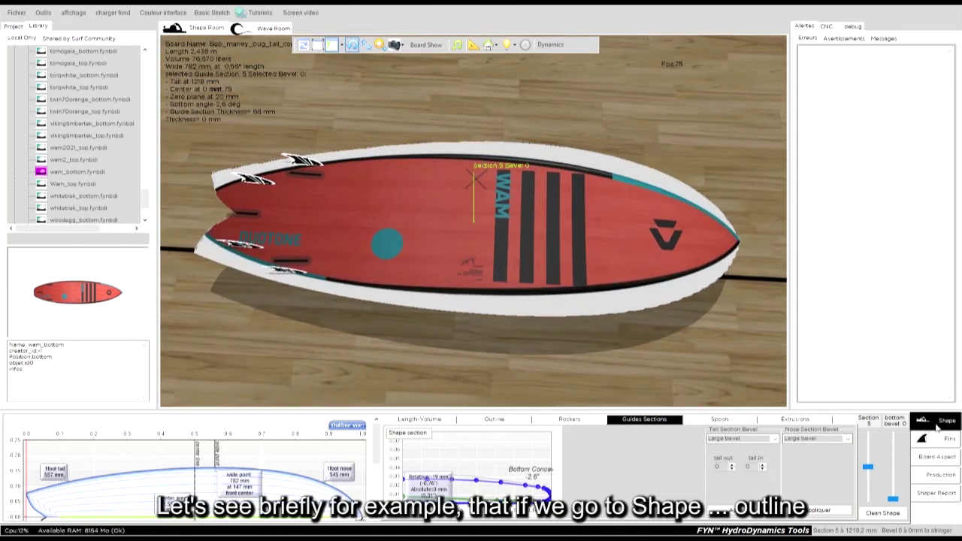
click(516, 421)
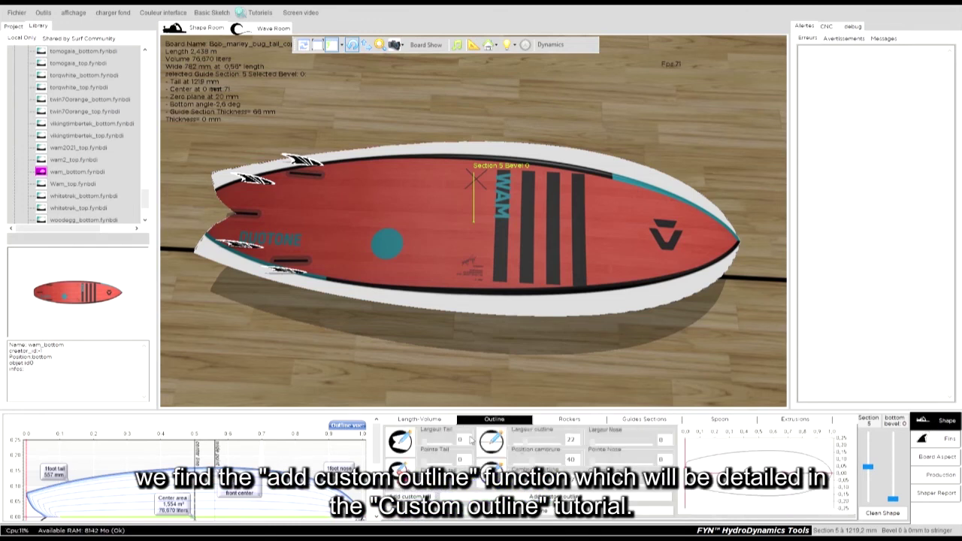